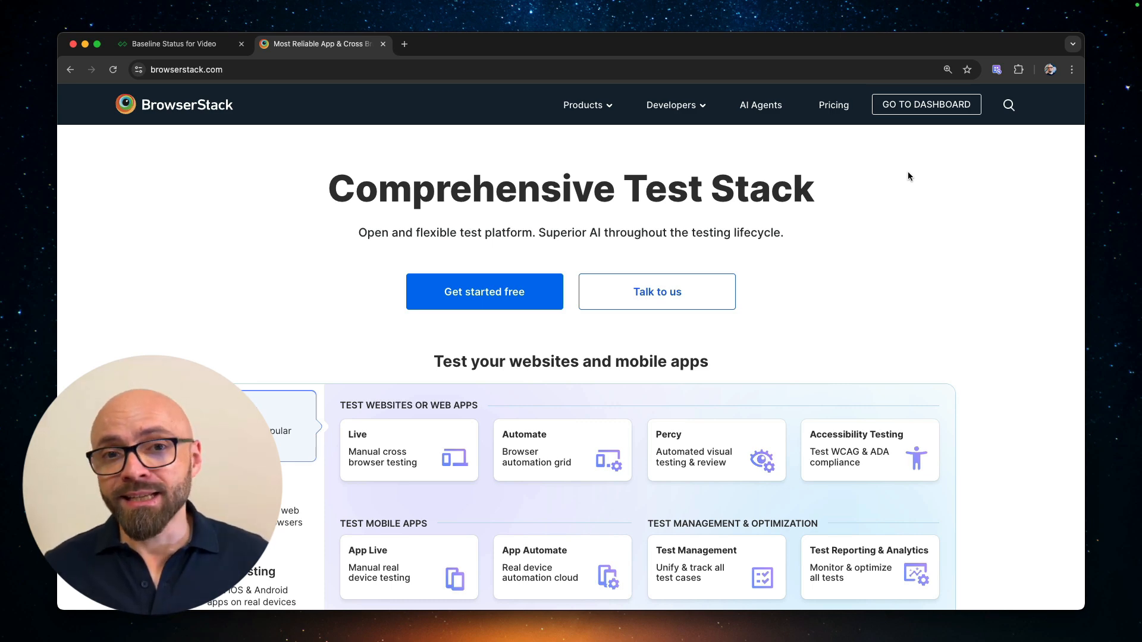
# Opt in to BrowserStack AI in the account settings and save the preferences.
pyautogui.click(924, 106)
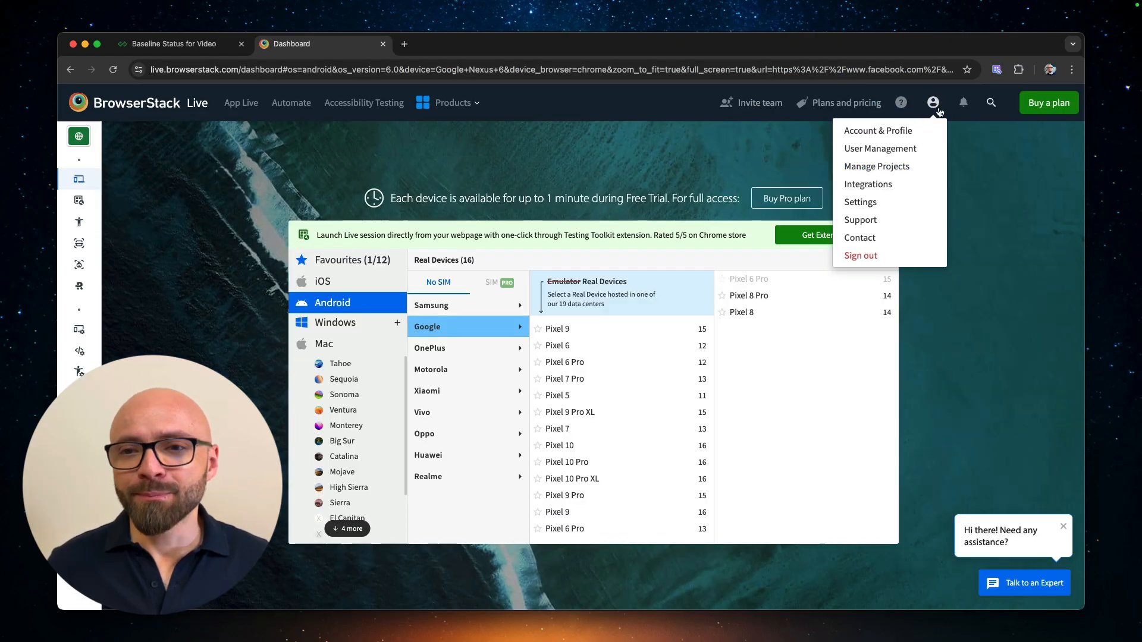
pyautogui.click(868, 203)
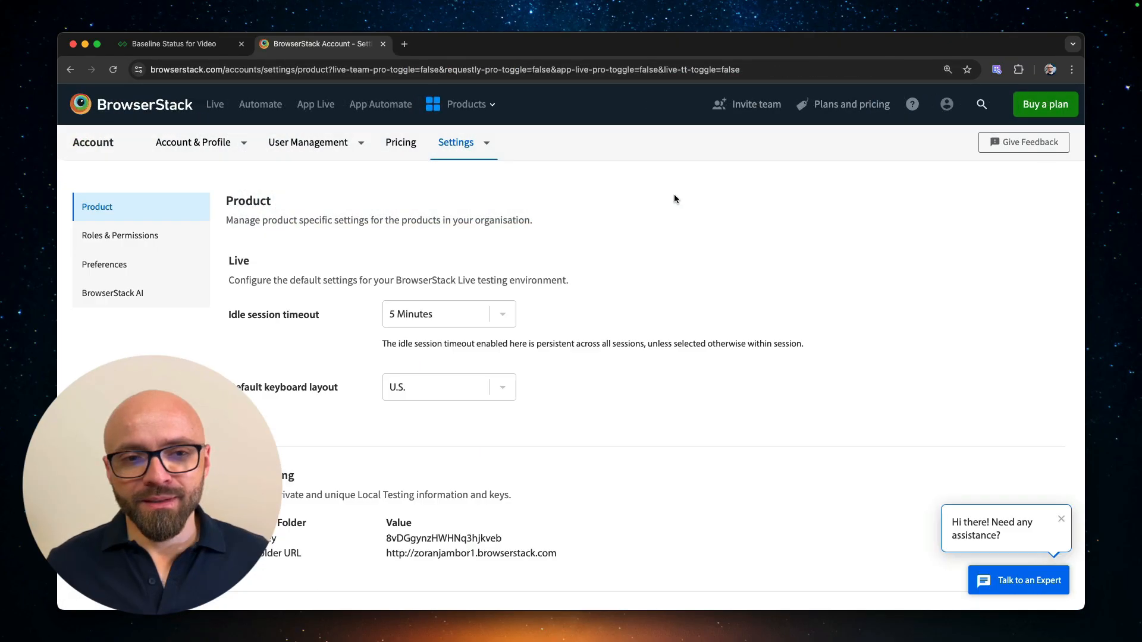
pyautogui.click(127, 296)
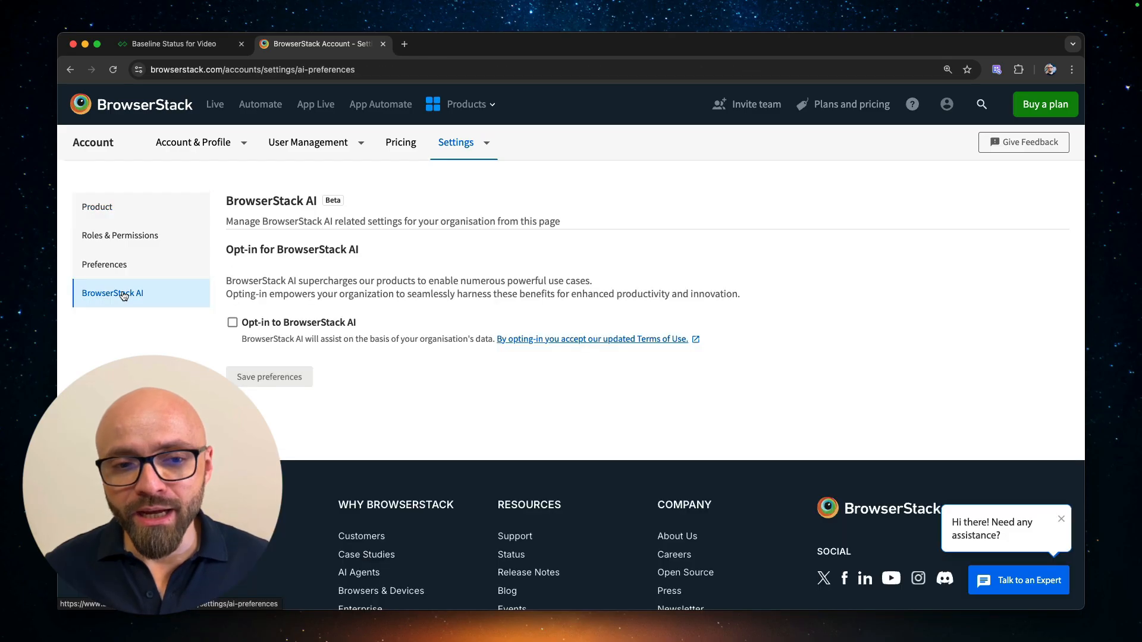
pyautogui.click(232, 322)
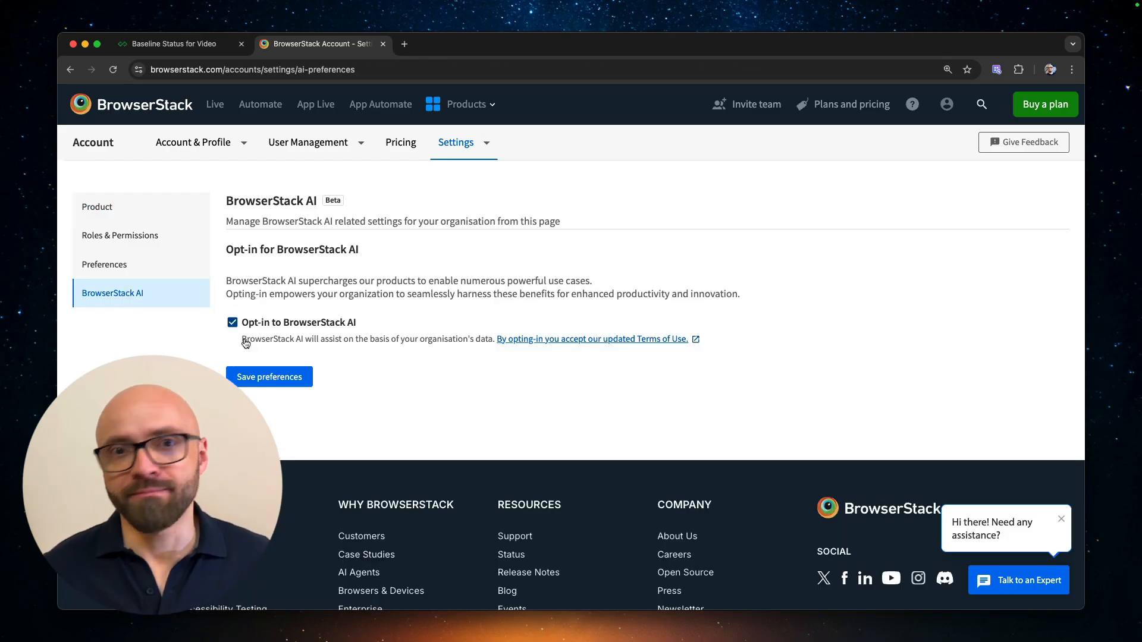
pyautogui.click(287, 378)
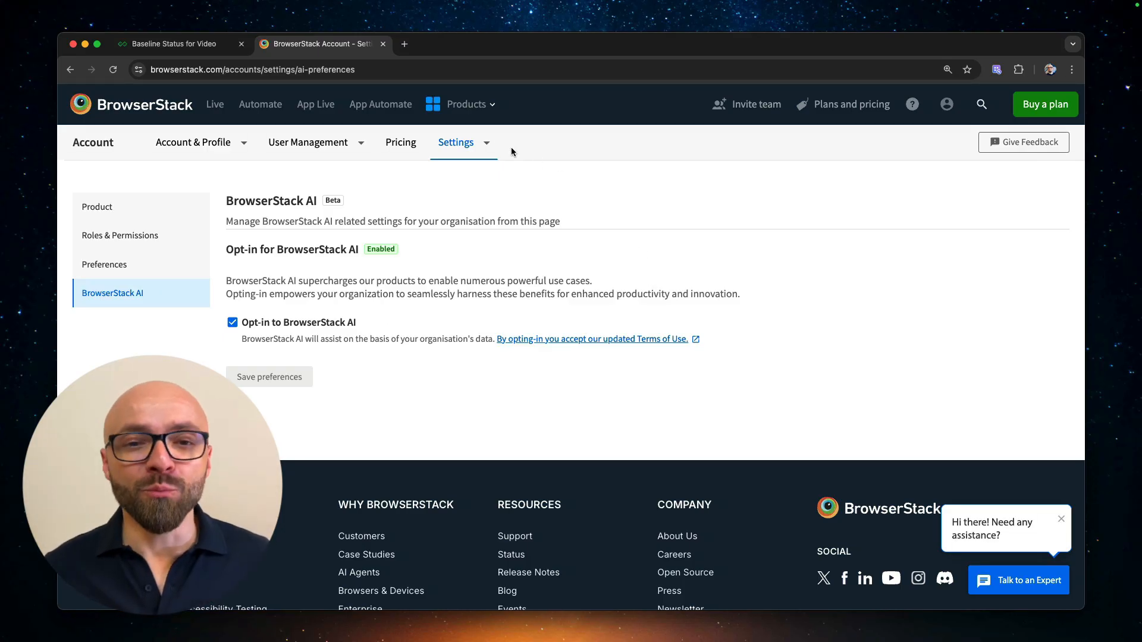
# Open the Test Management product from the web testing products.
pyautogui.moveTo(471, 115)
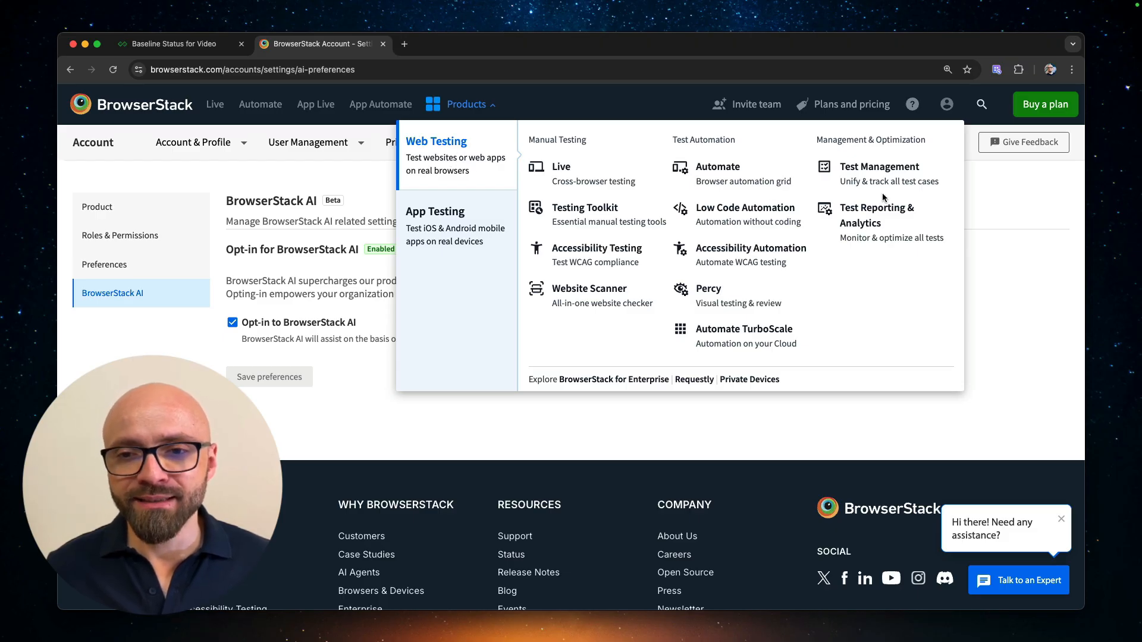
pyautogui.click(872, 171)
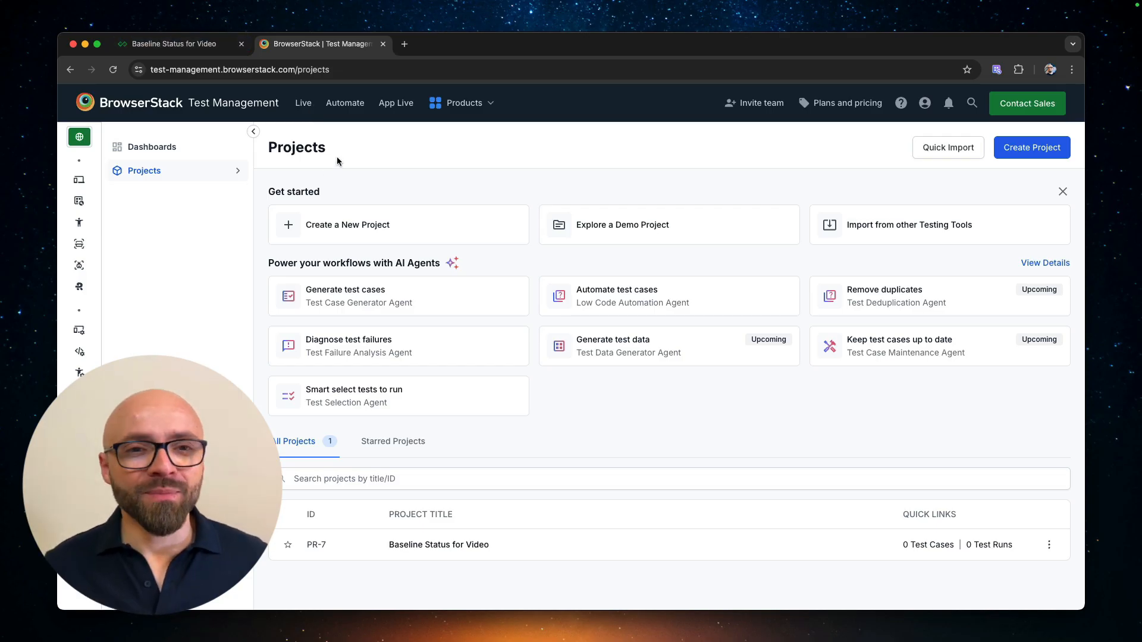
# Switch to the Baseline Status for Video site and replace the prepopulated Feature Id with margin.
pyautogui.click(174, 43)
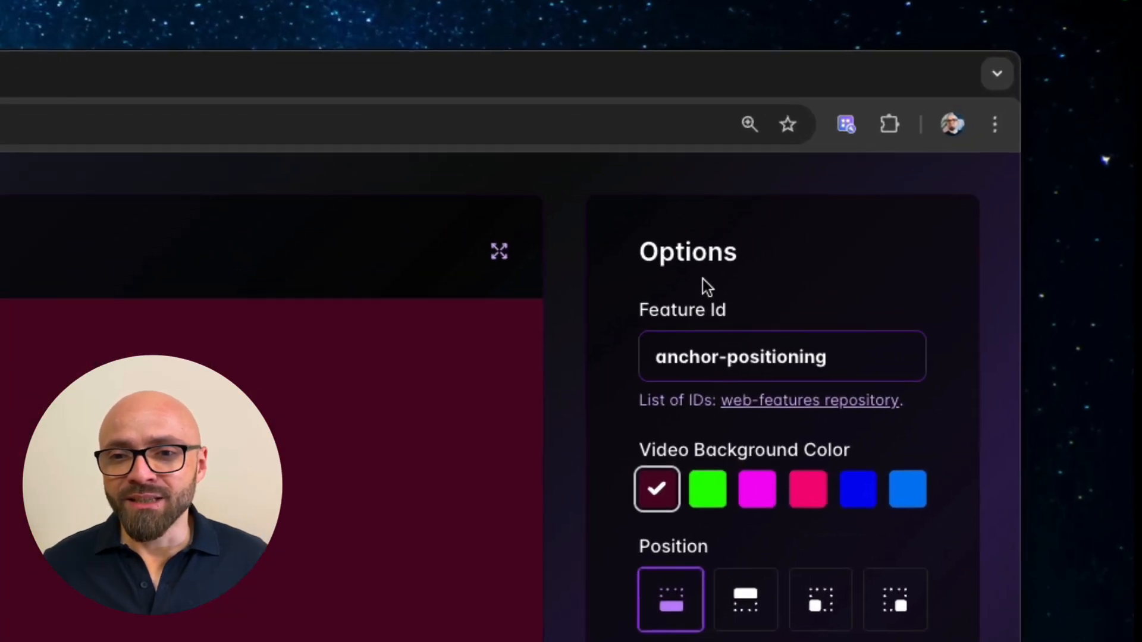
pyautogui.moveTo(882, 351); pyautogui.dragTo(596, 365)
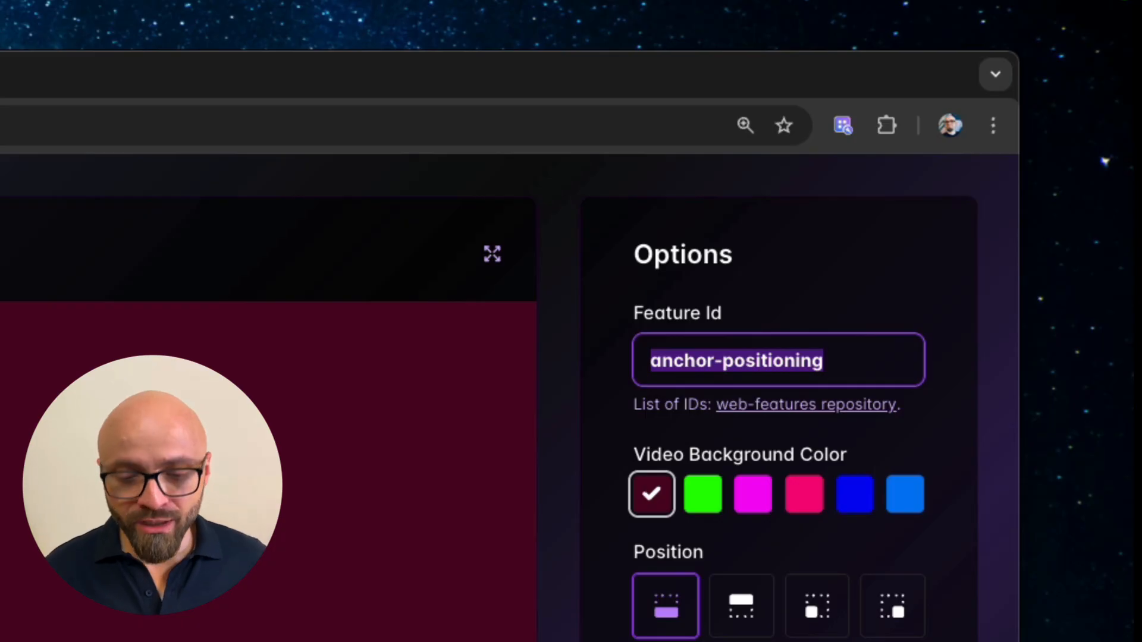
pyautogui.write('margin')
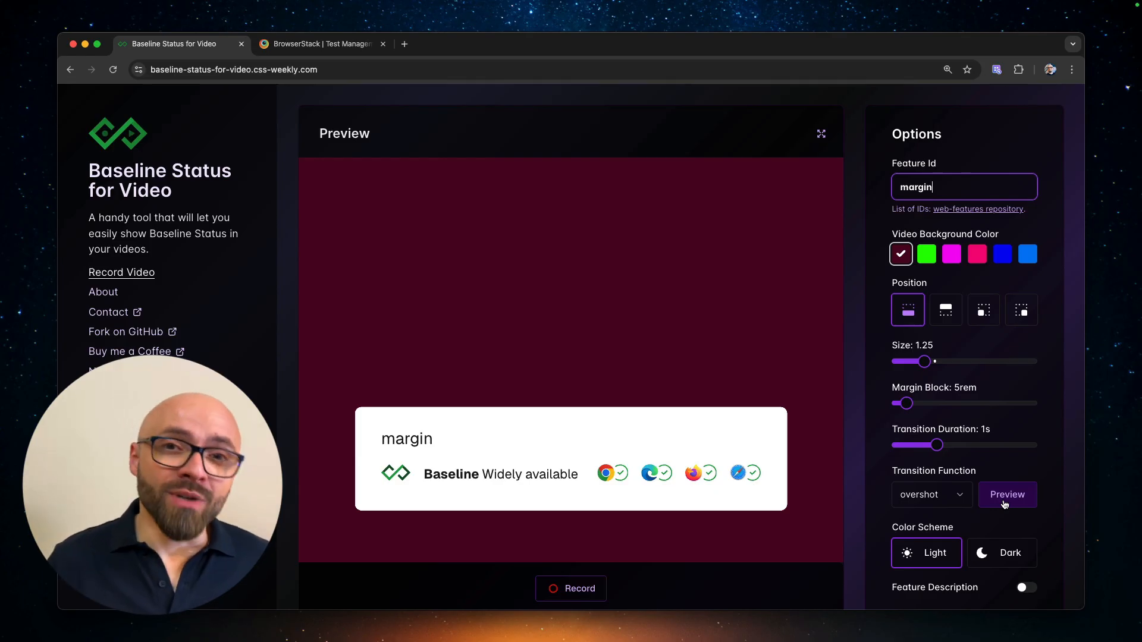
# Return to BrowserStack Test Management and open the Baseline Status for Video project's test cases.
pyautogui.hotkey('ctrl', 'Tab')
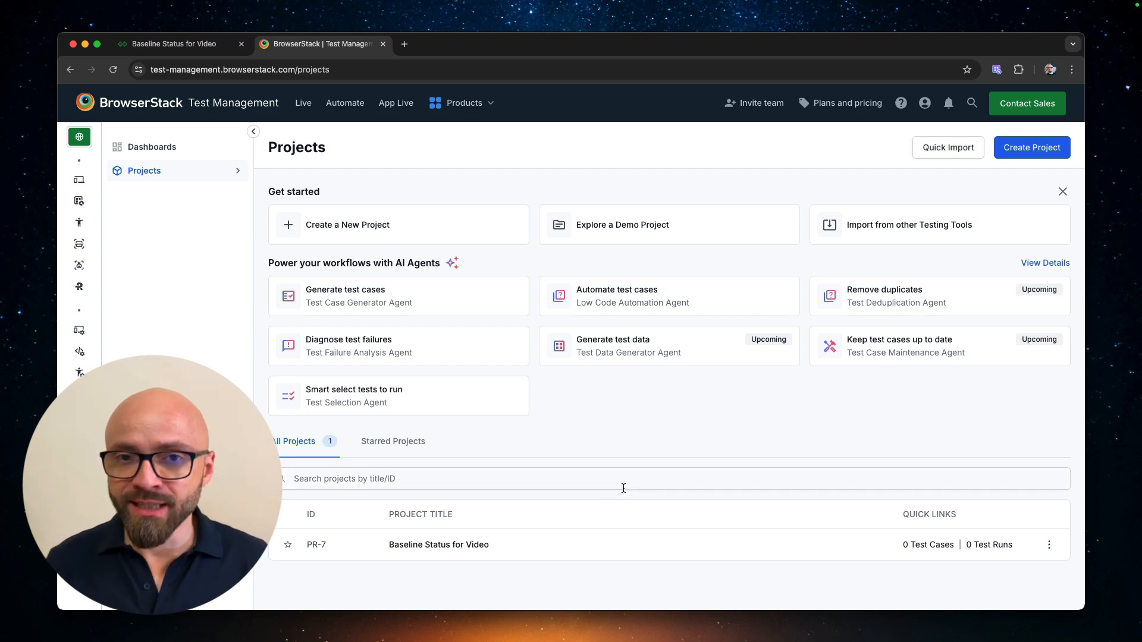
pyautogui.click(446, 544)
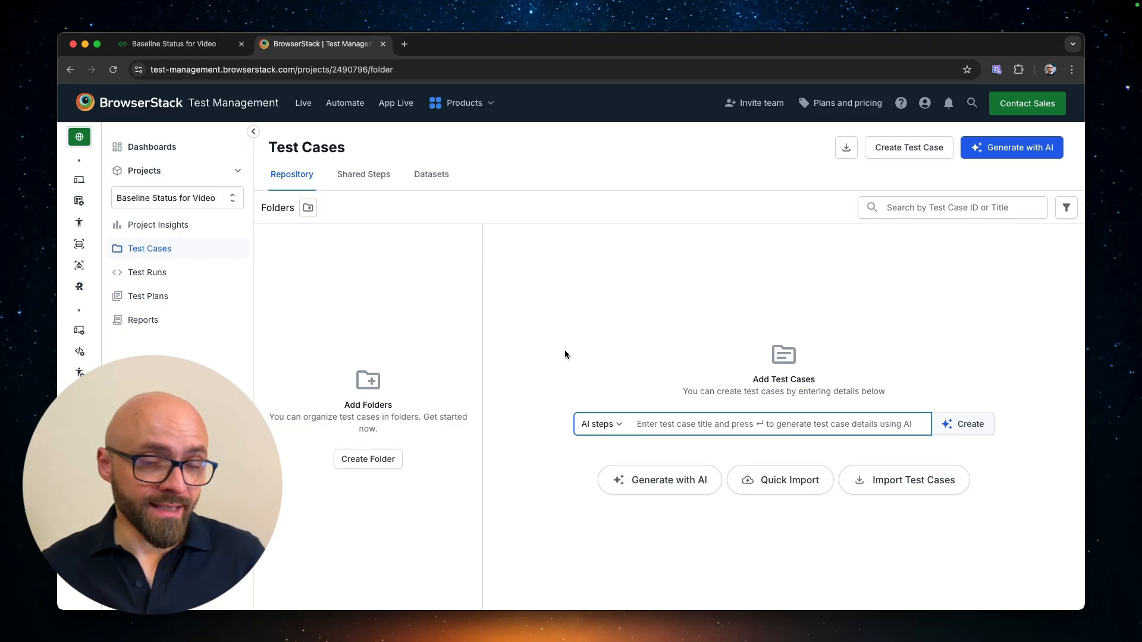
pyautogui.click(663, 425)
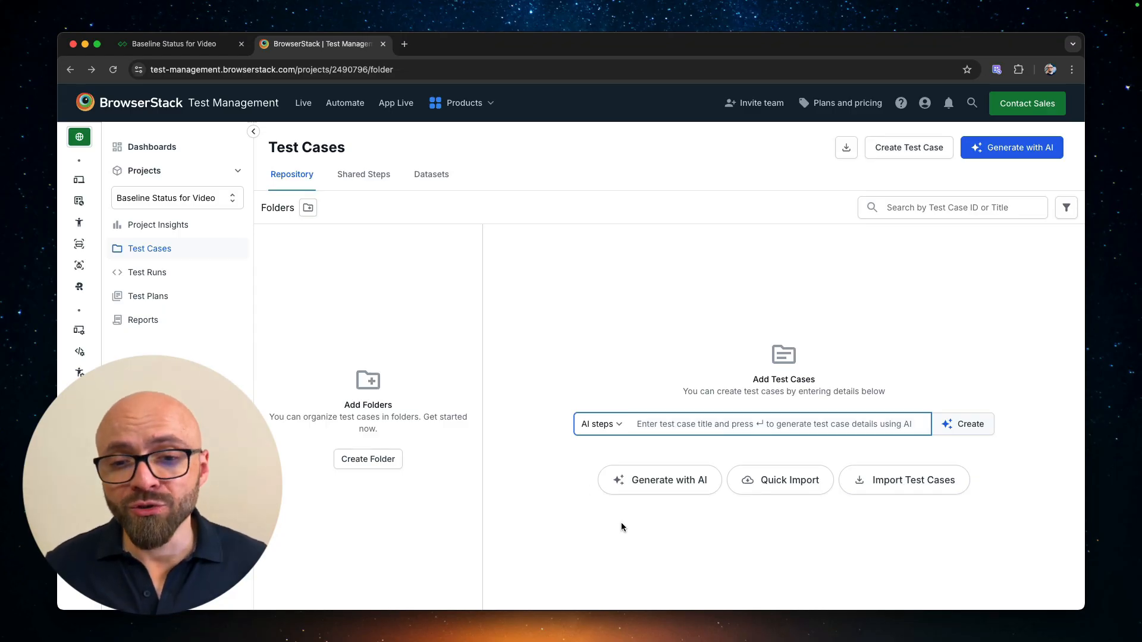
# Generate AI test cases from a prompt for clearing the prepopulated feature id, inputting "margin" and checking that the baseline status widget displays it.
pyautogui.click(680, 484)
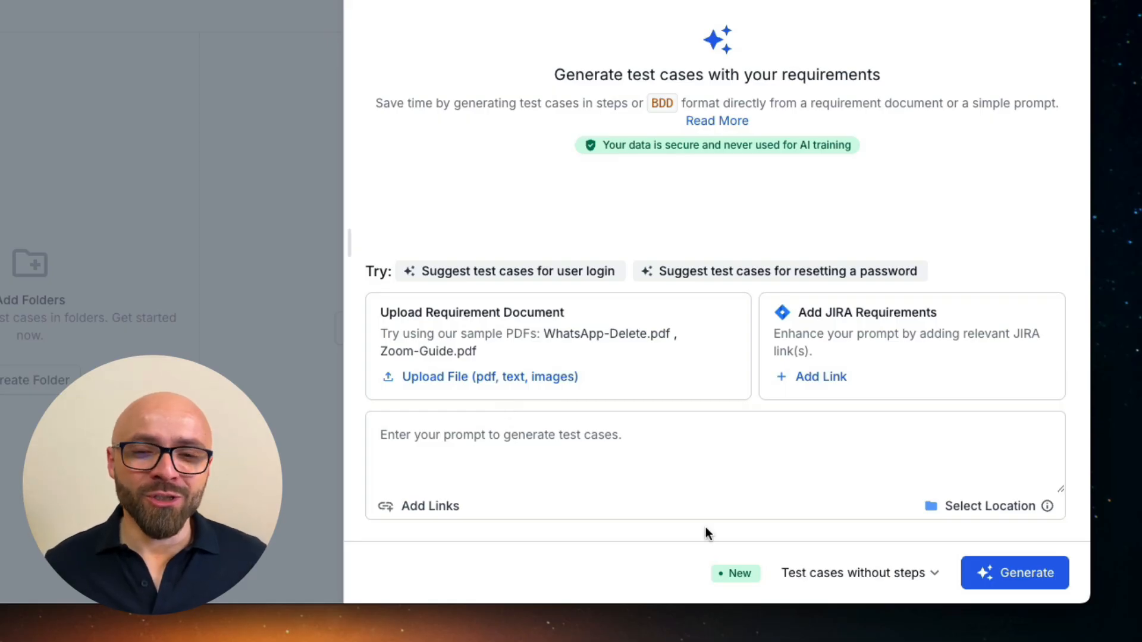
pyautogui.click(533, 434)
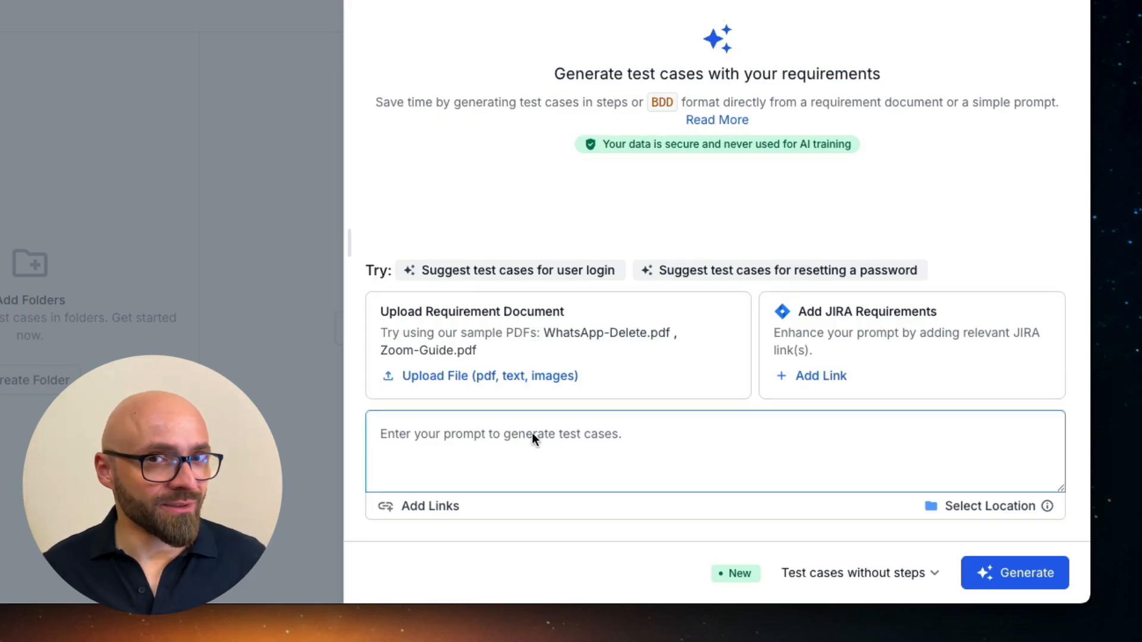
pyautogui.write('Suggest tests to ensure that baseline status widget changes when feature id input is changed — the field is prepopulated, so before changing it, the text needs to be cleared. Then "margin" can be inputted, and after that the baseline status widget should change and diaplay "margin\'.')
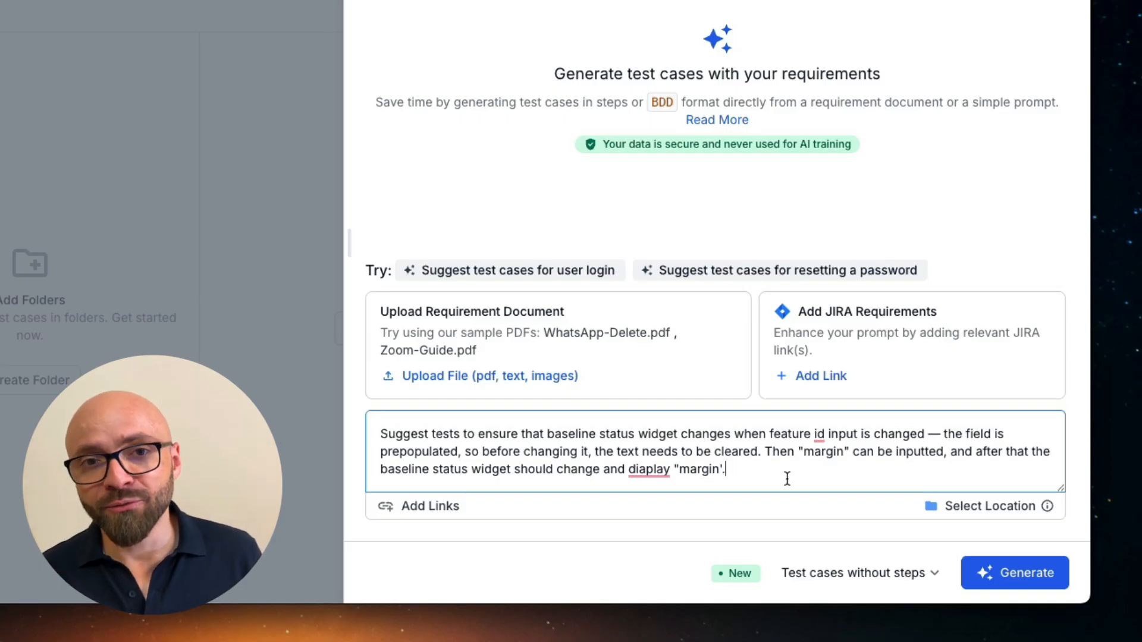
pyautogui.click(1013, 573)
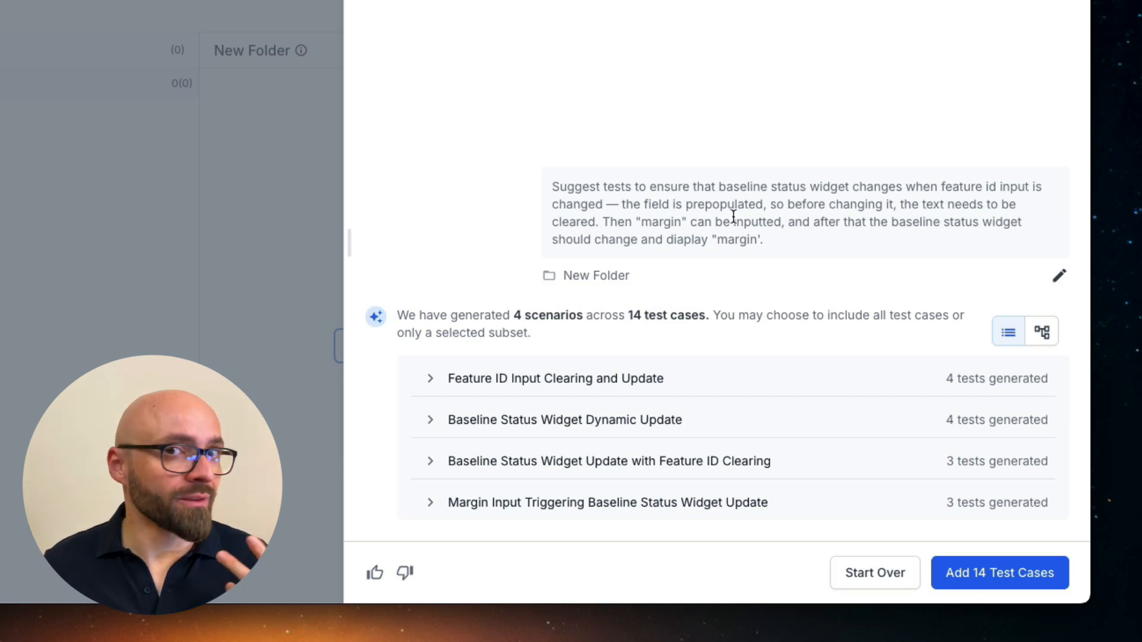
# In the Feature ID Input Clearing and Update scenario, select only "Verify feature ID field accepts new input after clearing prepopulated text".
pyautogui.click(428, 381)
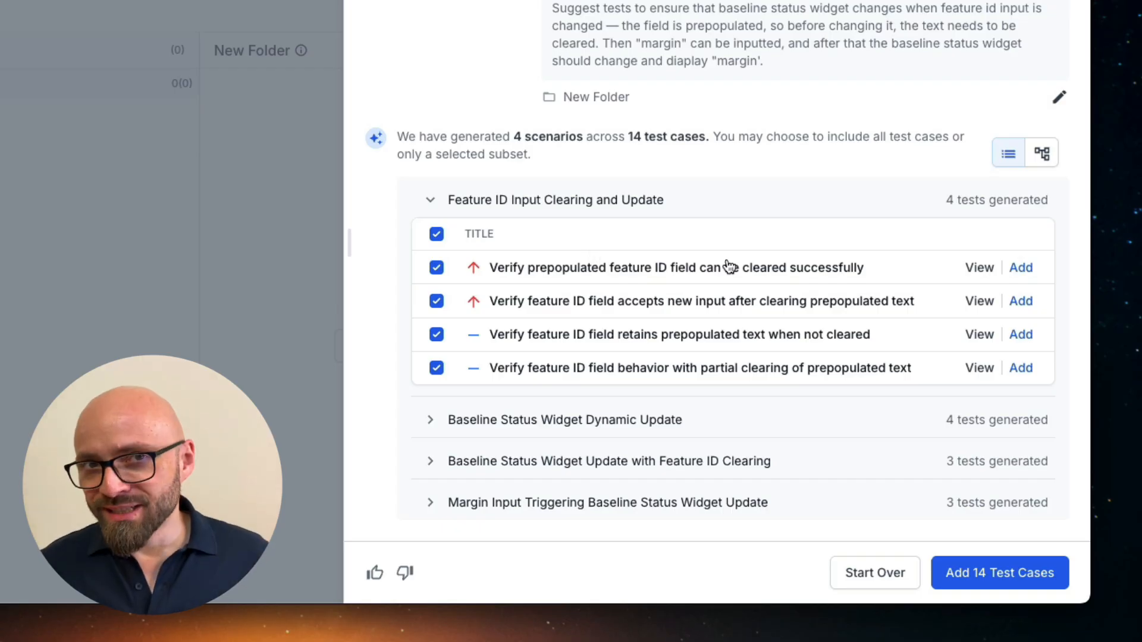
pyautogui.click(436, 233)
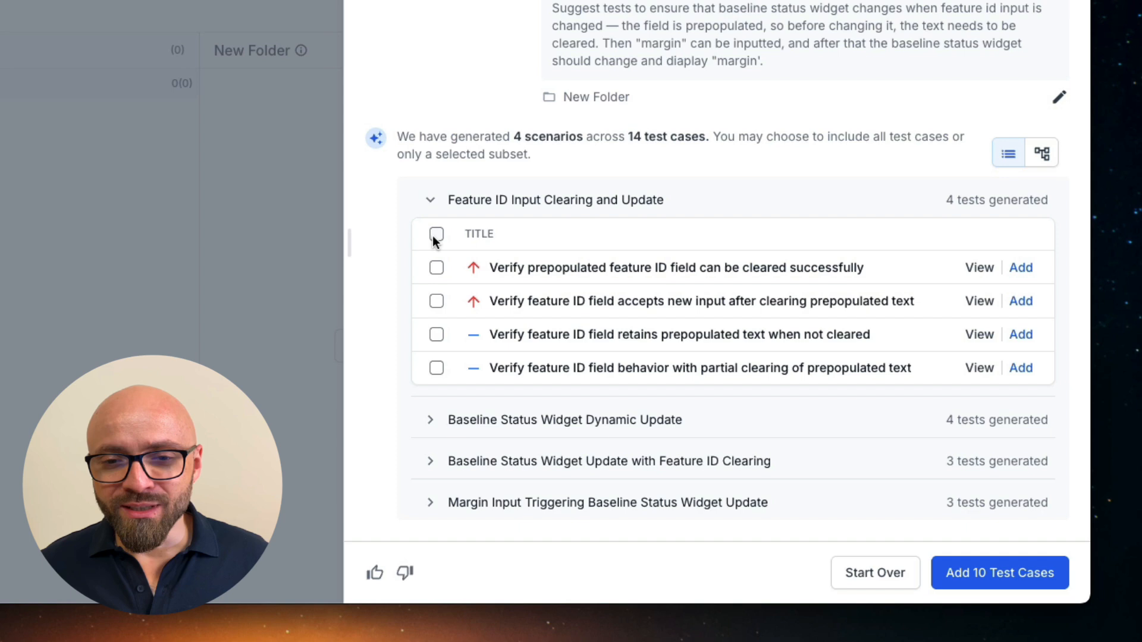
pyautogui.click(436, 301)
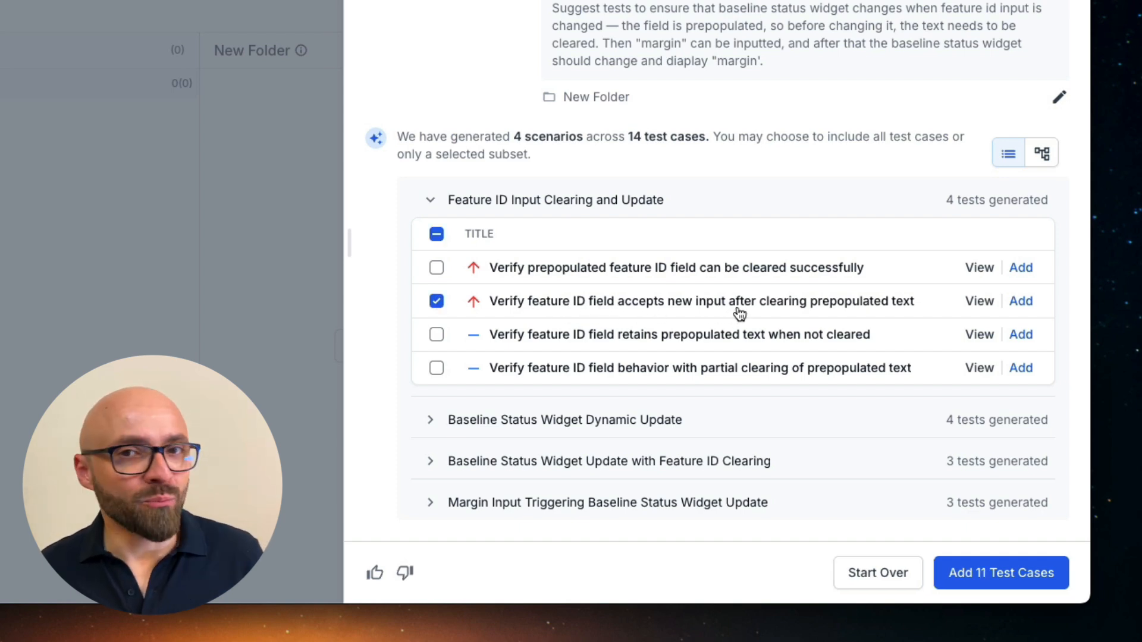
# Review the steps and results of the selected feature ID test case, add only that case, and close the AI generator.
pyautogui.click(974, 305)
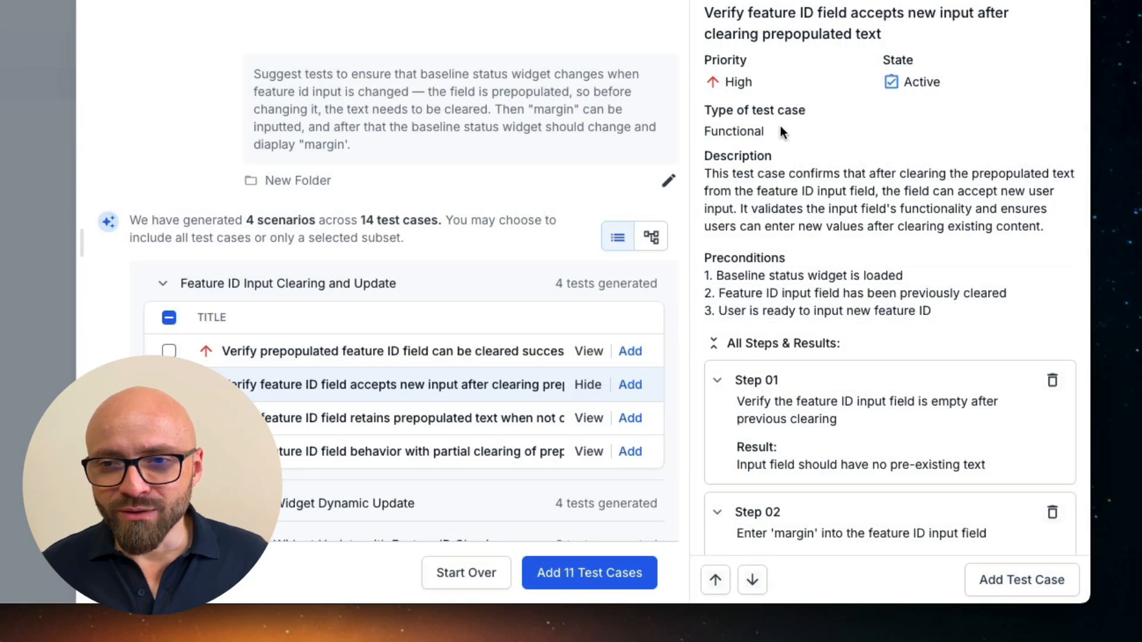
pyautogui.scroll(-4, 869, 296)
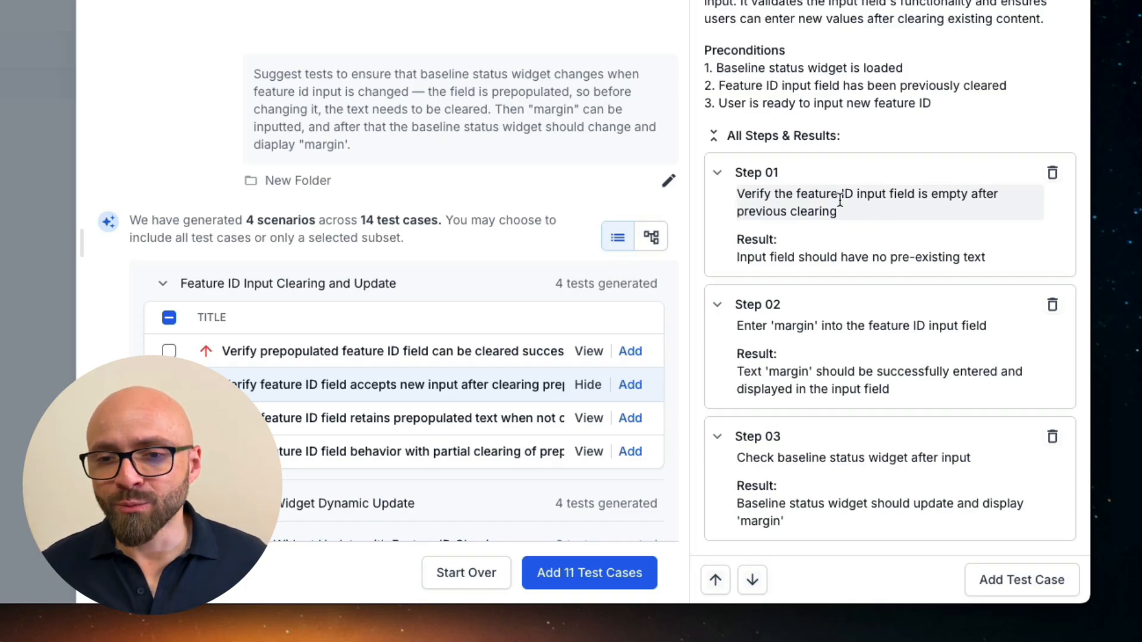
pyautogui.scroll(-2, 857, 205)
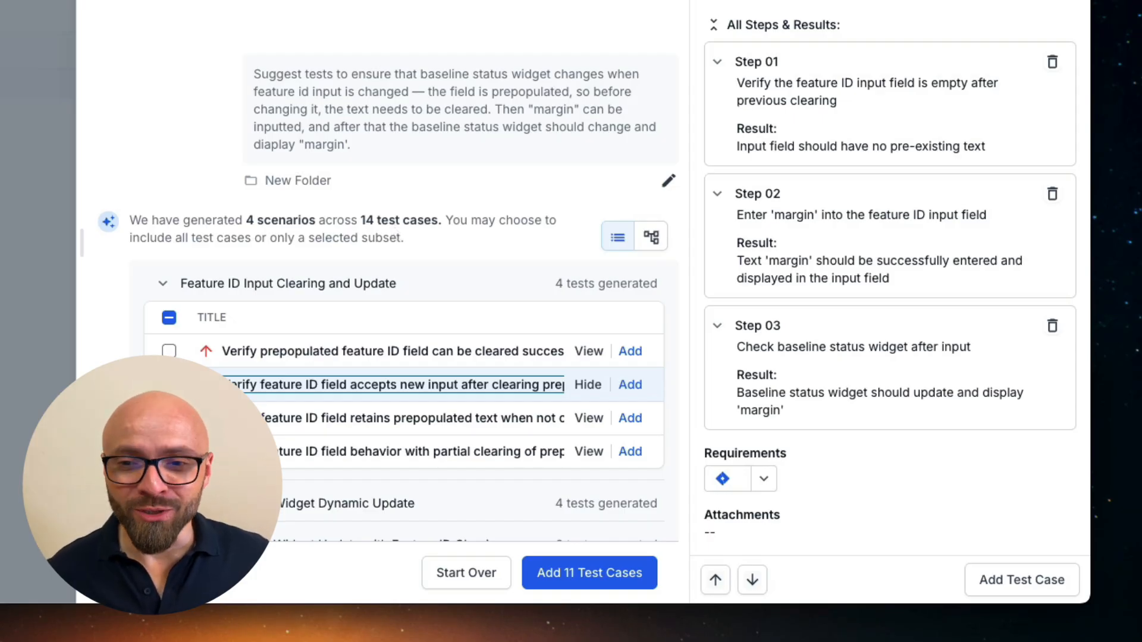
pyautogui.click(1024, 581)
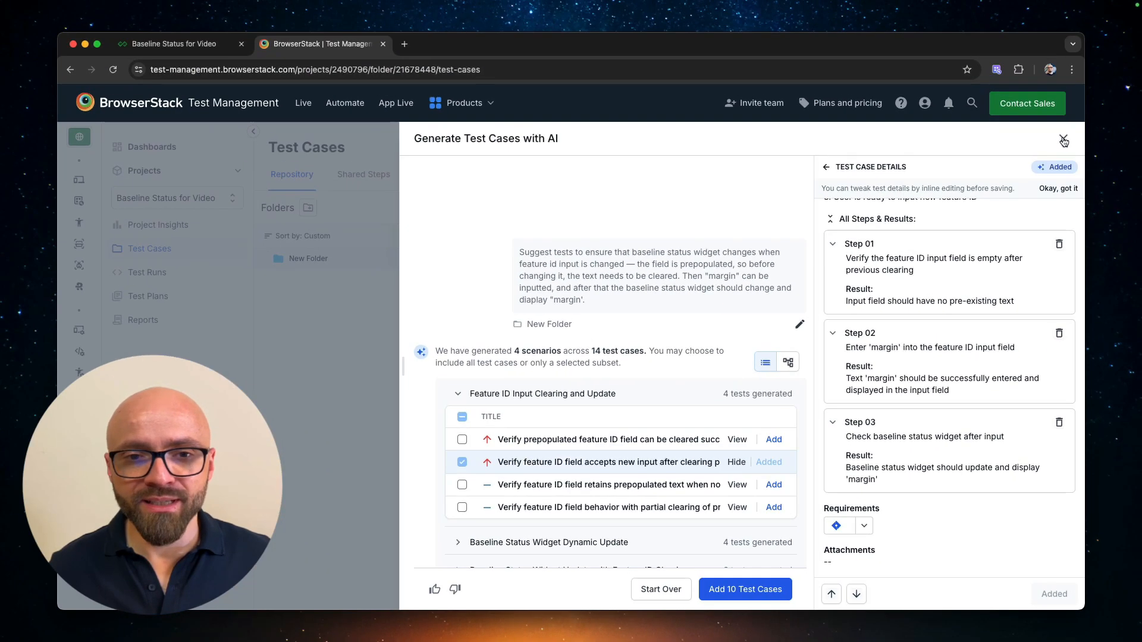
pyautogui.click(1064, 141)
# Rename the test case folder New Folder to Feature ID.
pyautogui.click(337, 260)
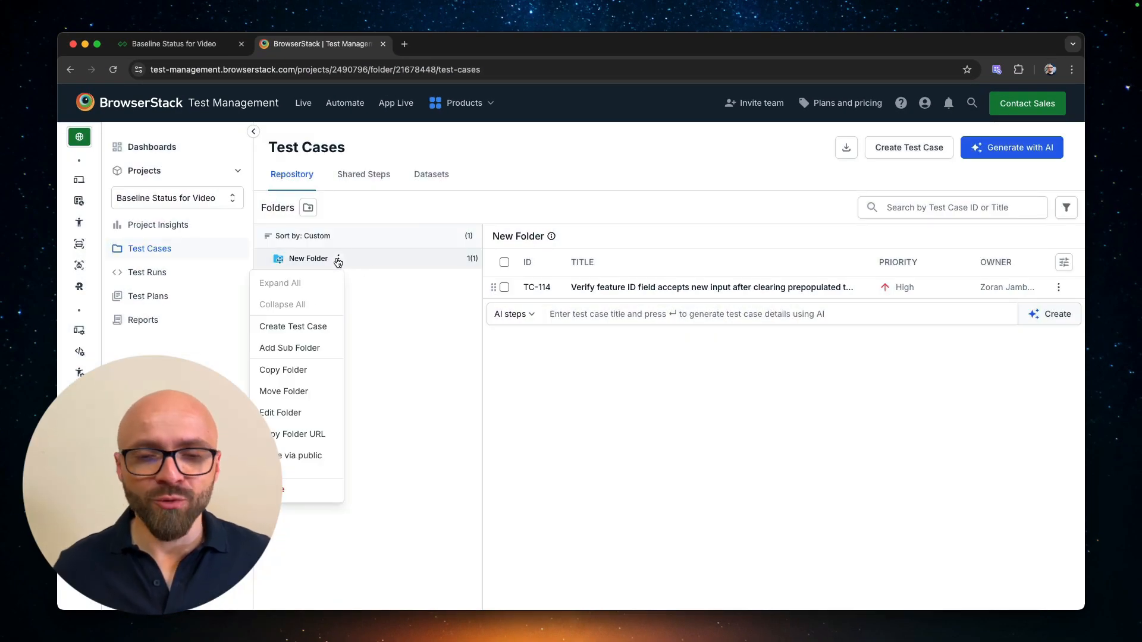
pyautogui.click(302, 412)
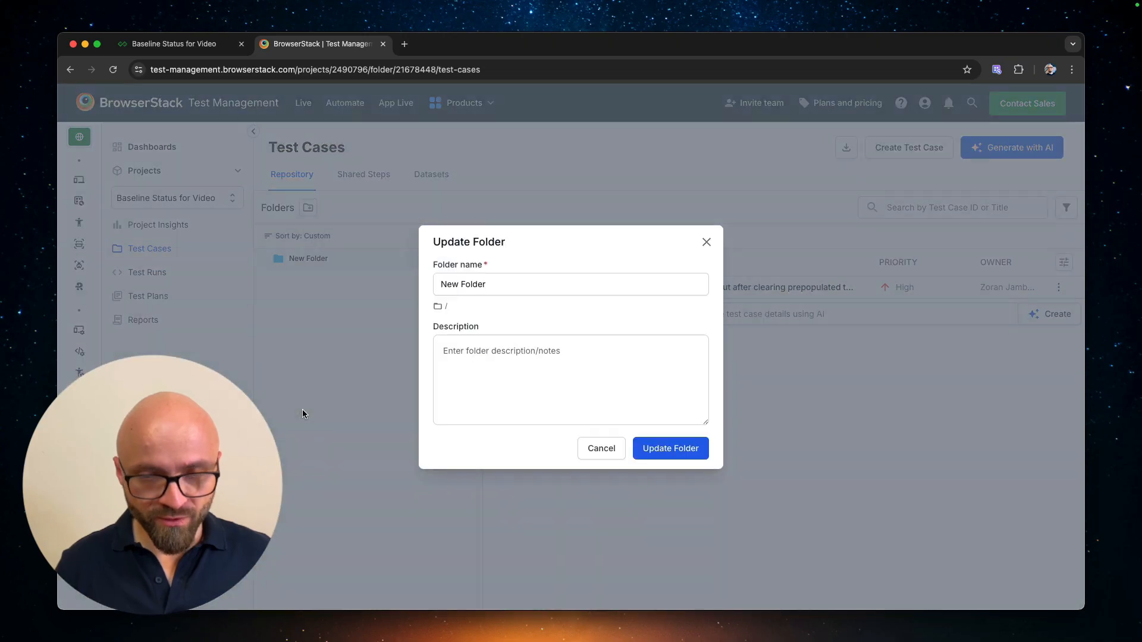
pyautogui.tripleClick(523, 284)
pyautogui.write('Feature ID')
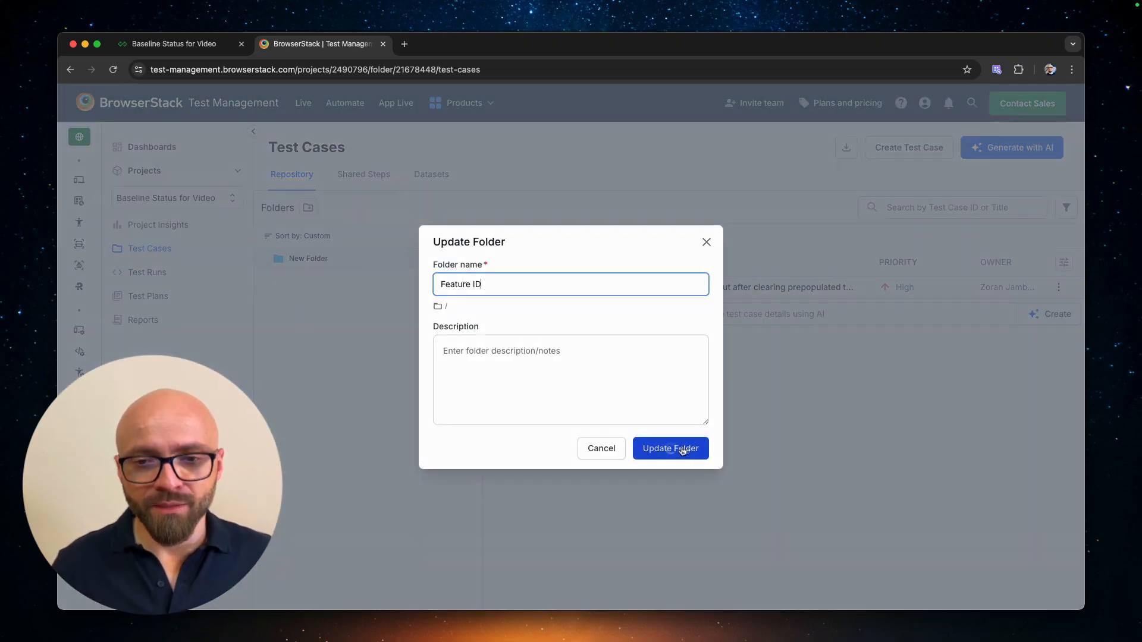
pyautogui.click(682, 450)
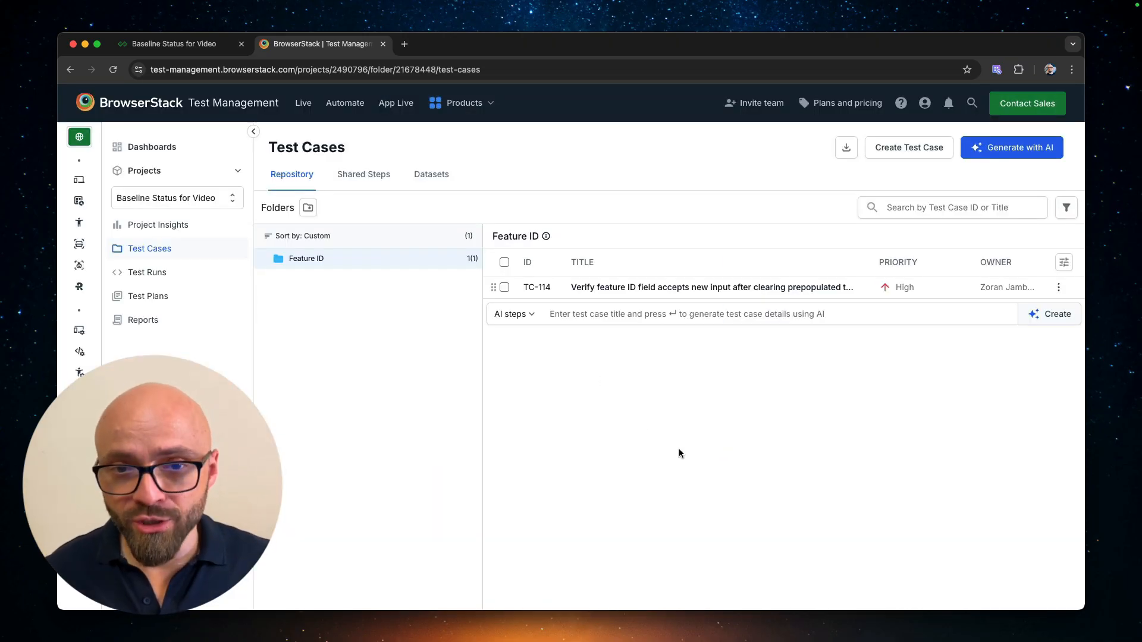
pyautogui.click(682, 290)
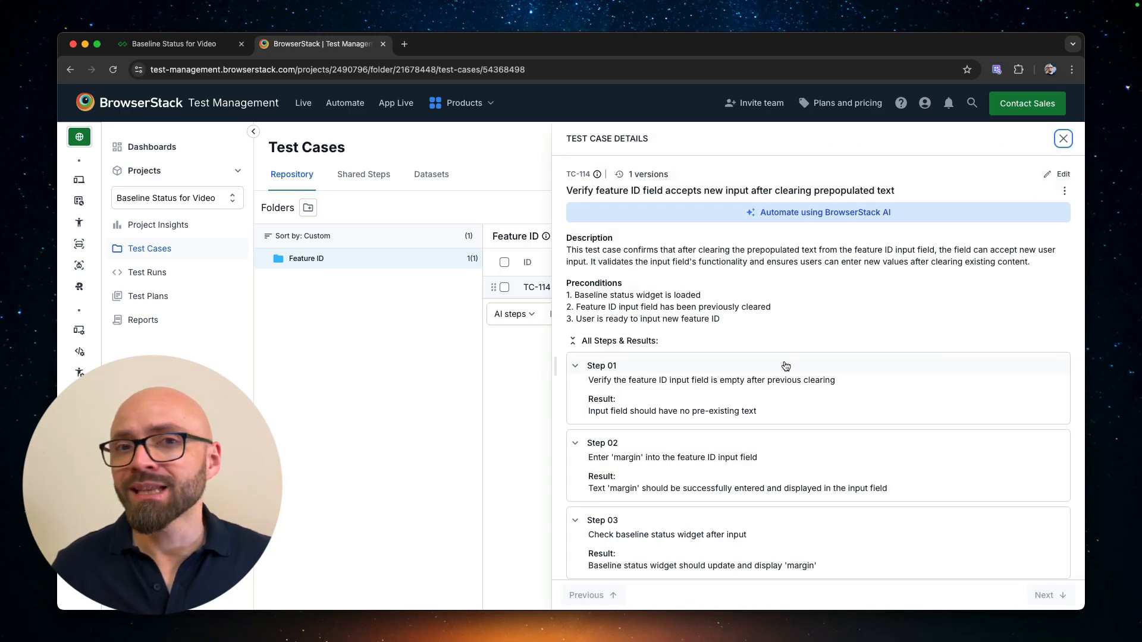
pyautogui.moveTo(797, 219)
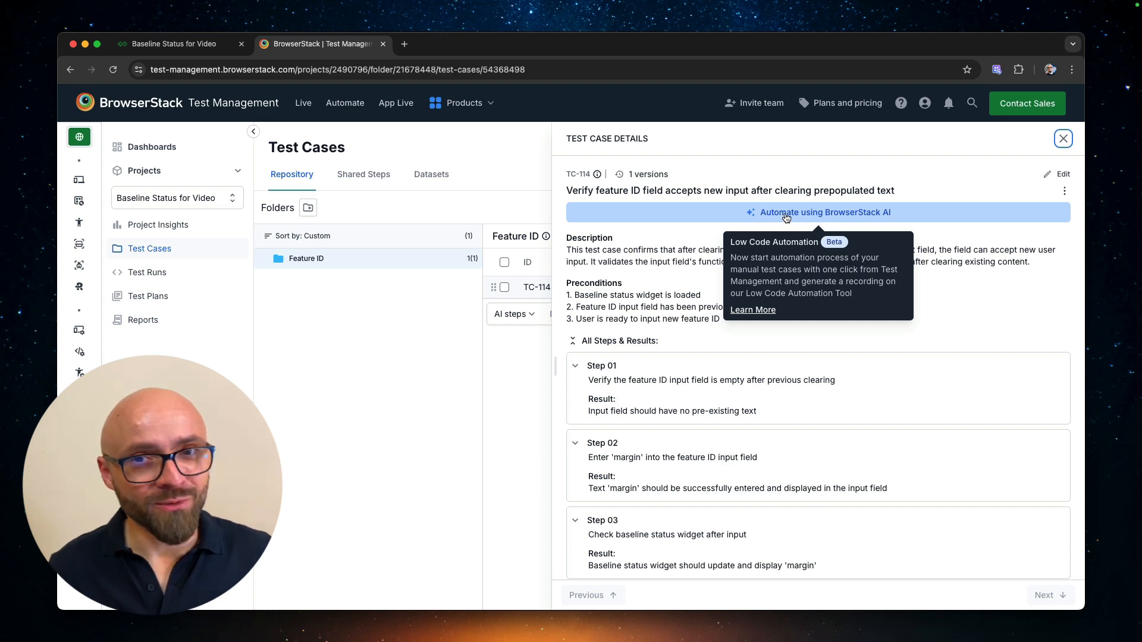
pyautogui.click(786, 216)
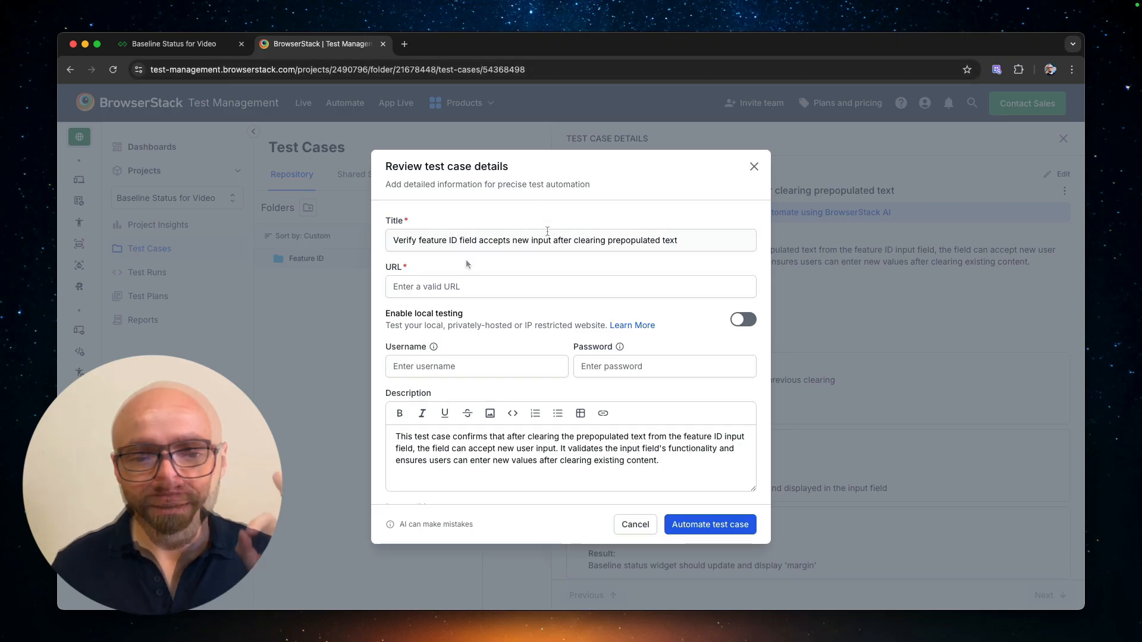
pyautogui.click(500, 291)
pyautogui.write('https://baseline-status-for-video.css-weekly.com/')
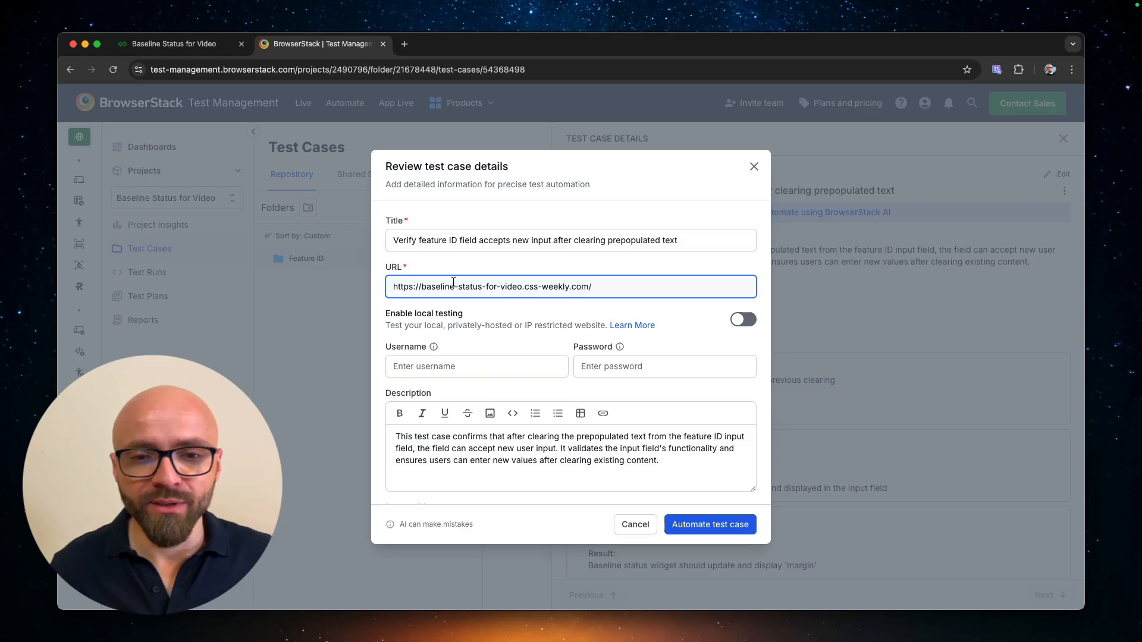
pyautogui.scroll(-5, 535, 416)
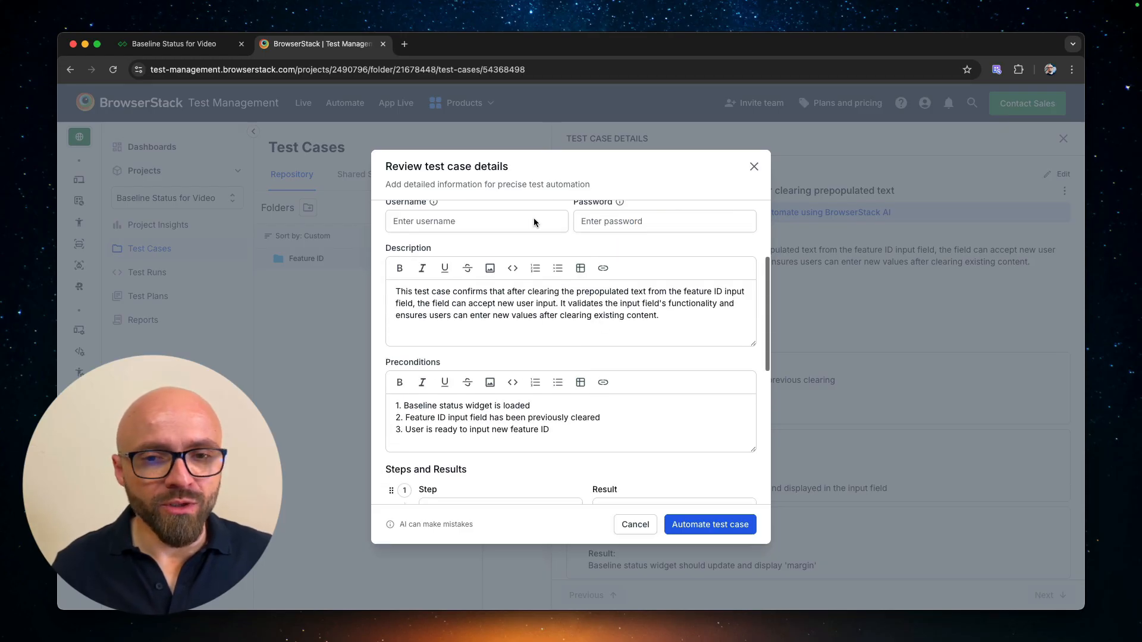
pyautogui.scroll(-10, 577, 333)
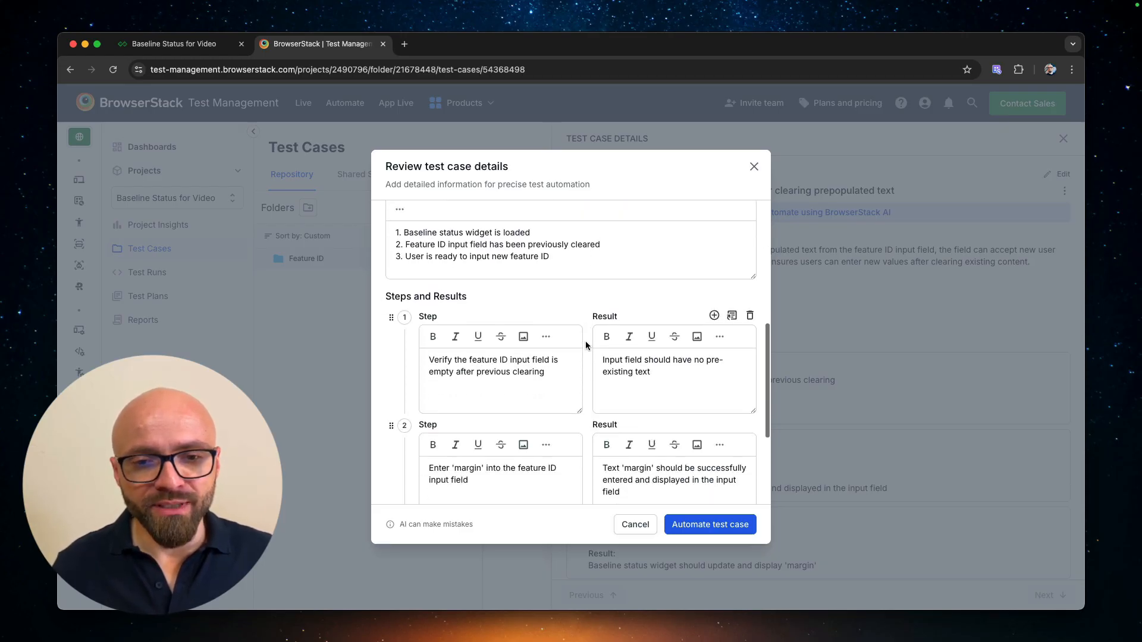
pyautogui.click(723, 528)
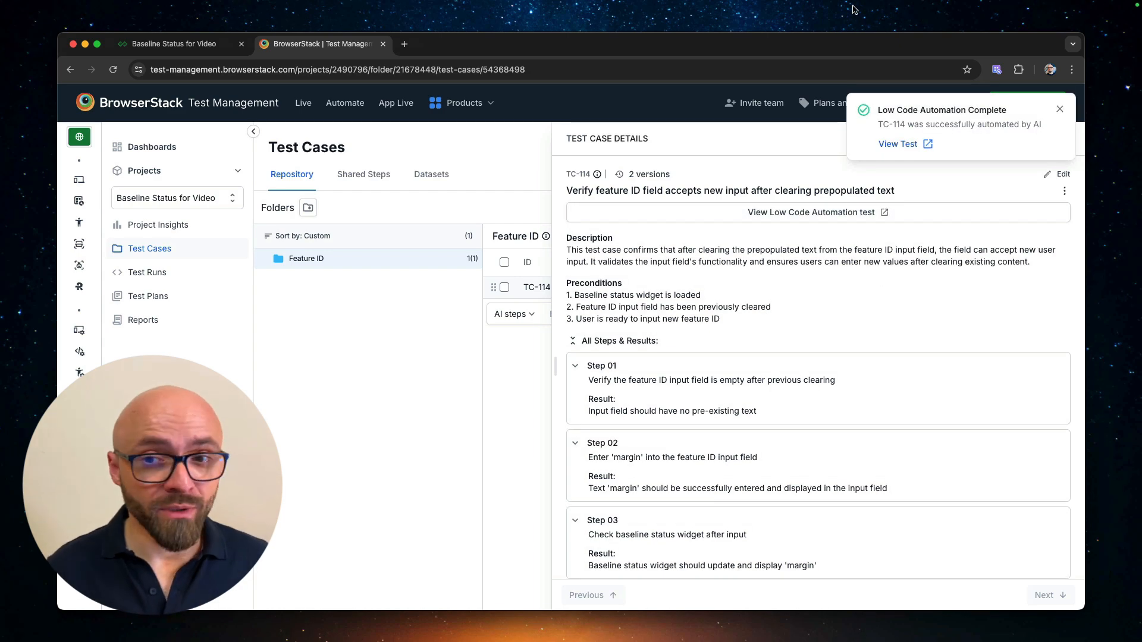
# Open the AI-generated low-code test and set the entered value of its text input step to margin.
pyautogui.click(899, 145)
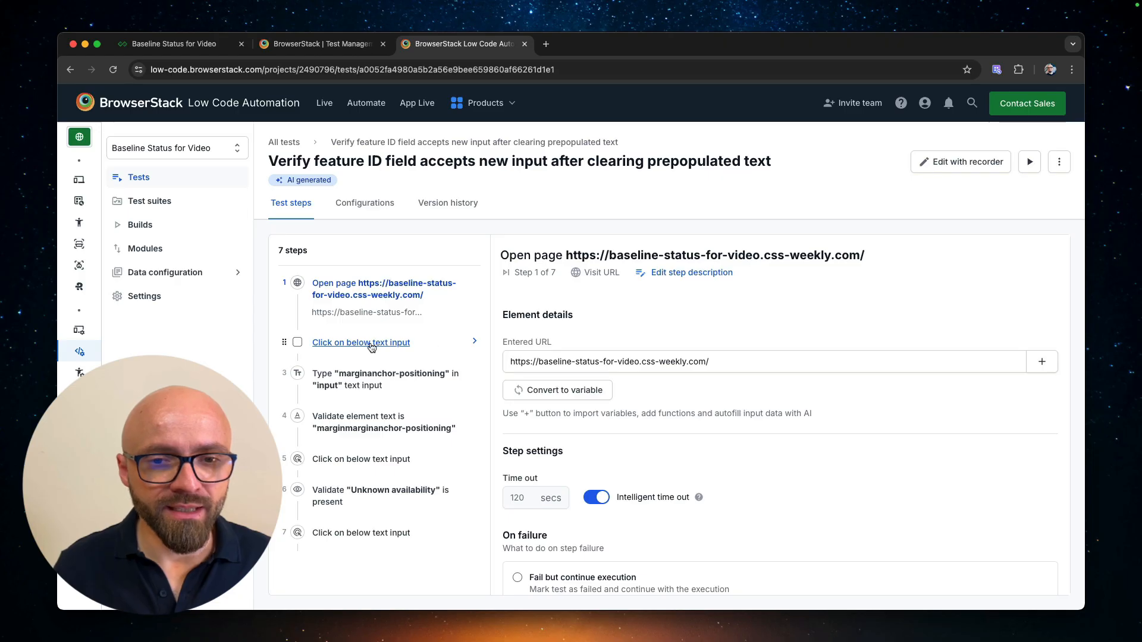
pyautogui.click(404, 390)
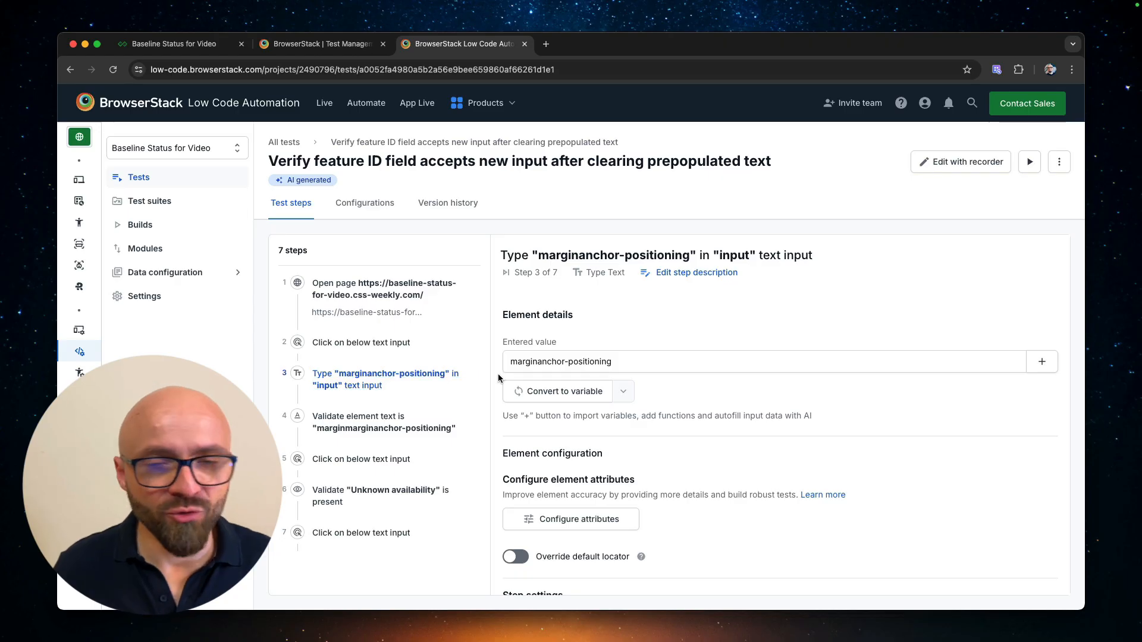
pyautogui.click(542, 359)
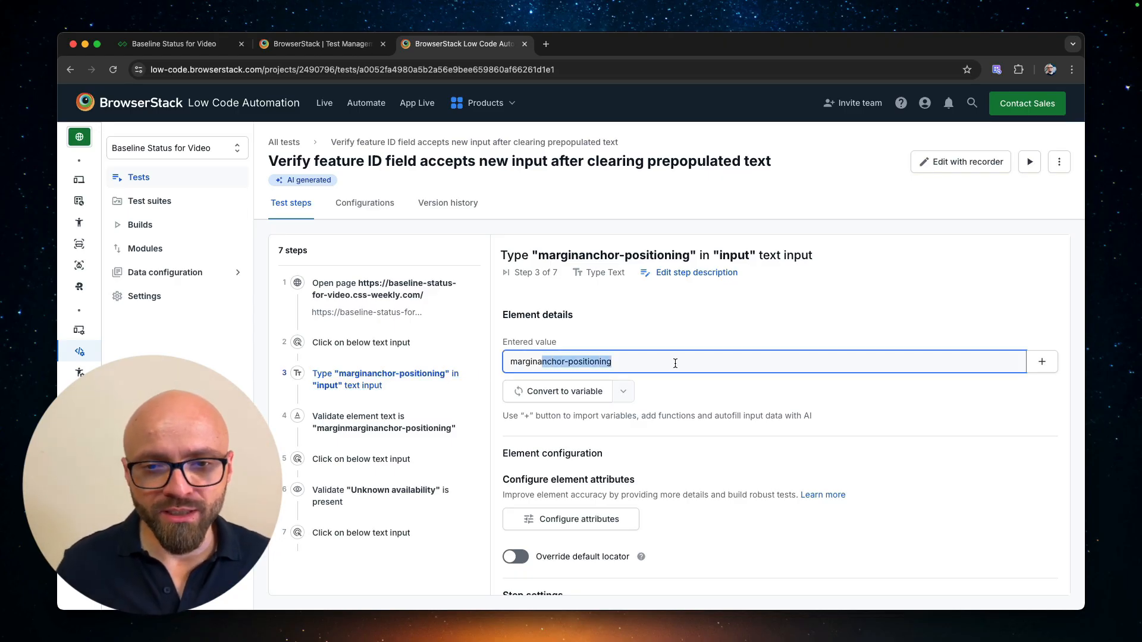
pyautogui.press('BackSpace')
pyautogui.press('BackSpace')
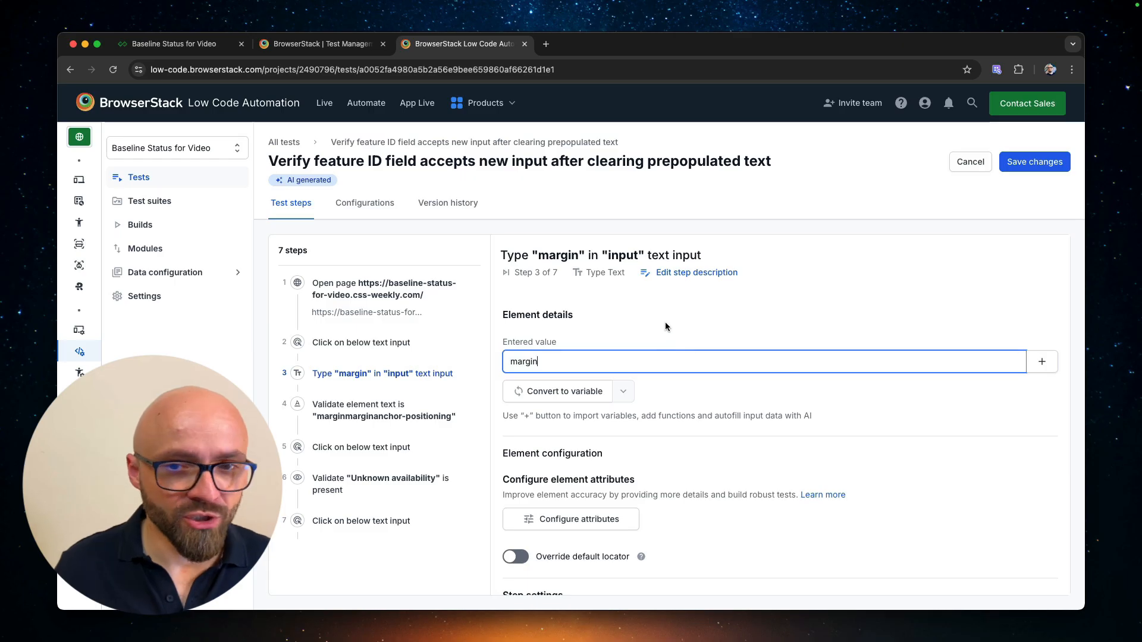
pyautogui.click(670, 324)
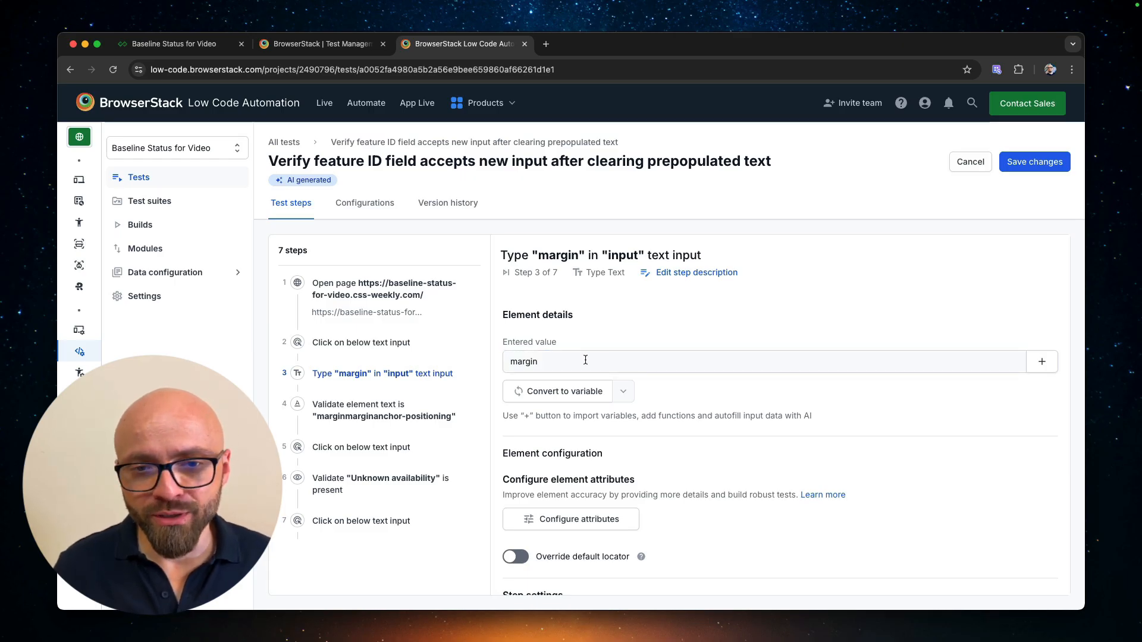
# Set the expected value of the element text validation in step 4 to margin.
pyautogui.click(460, 422)
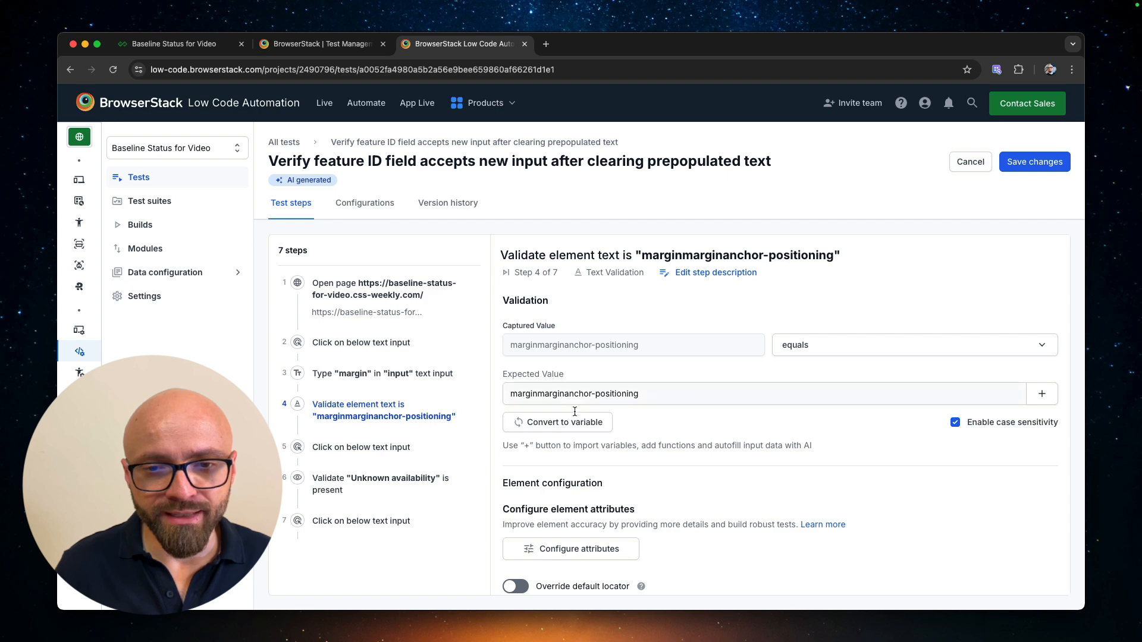
pyautogui.moveTo(559, 394); pyautogui.dragTo(688, 401)
pyautogui.press('BackSpace')
pyautogui.press('BackSpace')
pyautogui.press('BackSpace')
pyautogui.press('BackSpace')
pyautogui.press('BackSpace')
pyautogui.press('BackSpace')
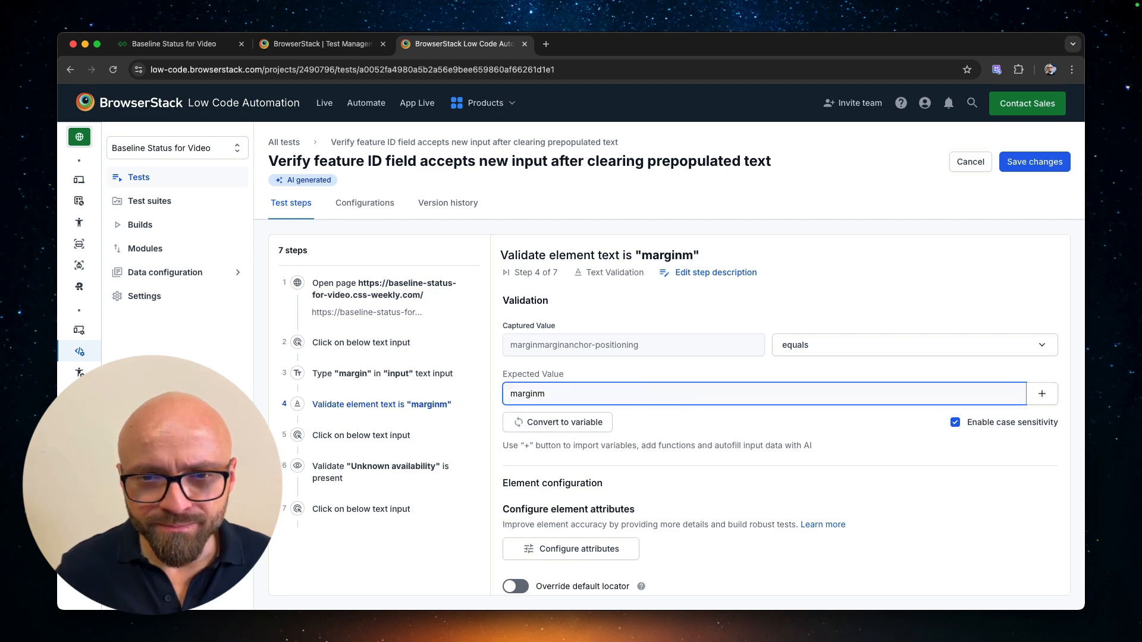
# Delete steps 5 to 7 of the test, including the "Unknown availability" presence validation.
pyautogui.click(389, 473)
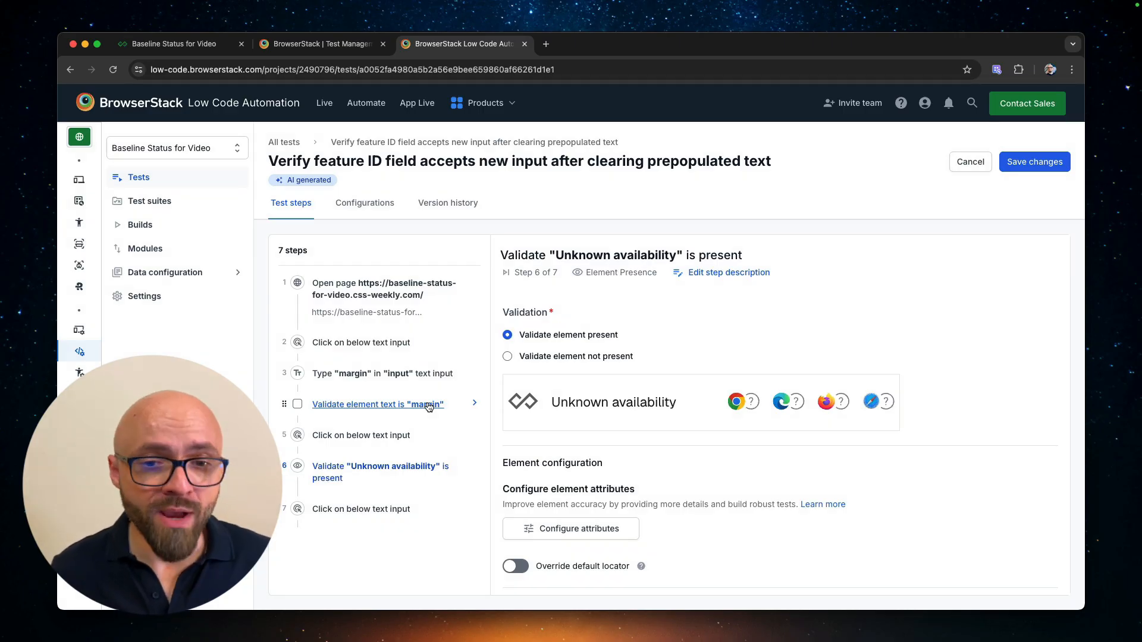
pyautogui.click(297, 435)
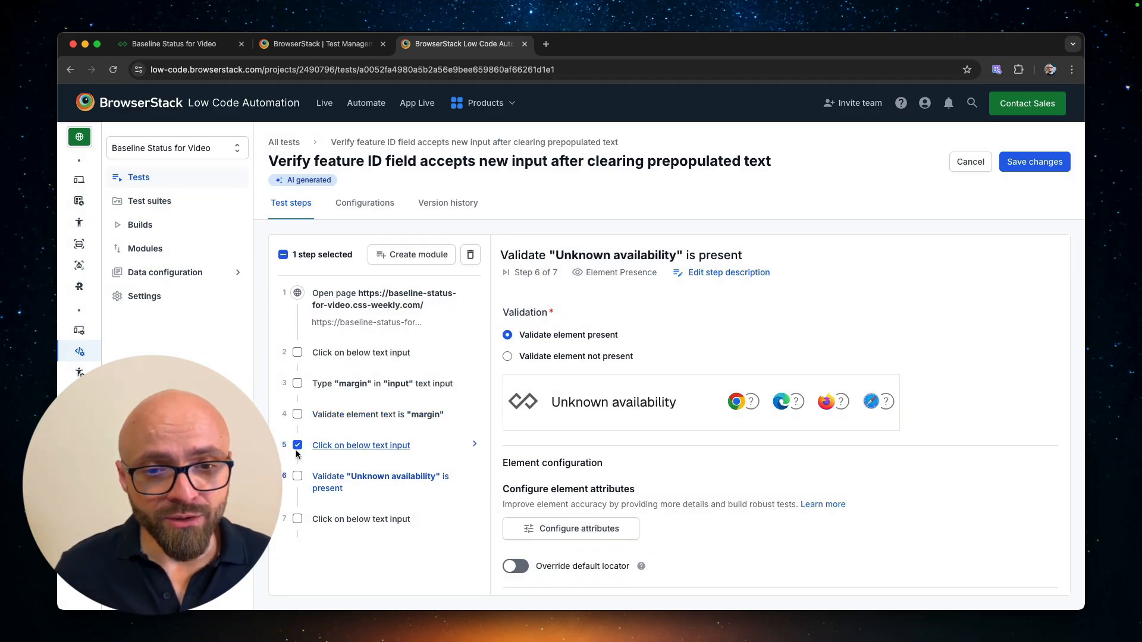
pyautogui.click(298, 475)
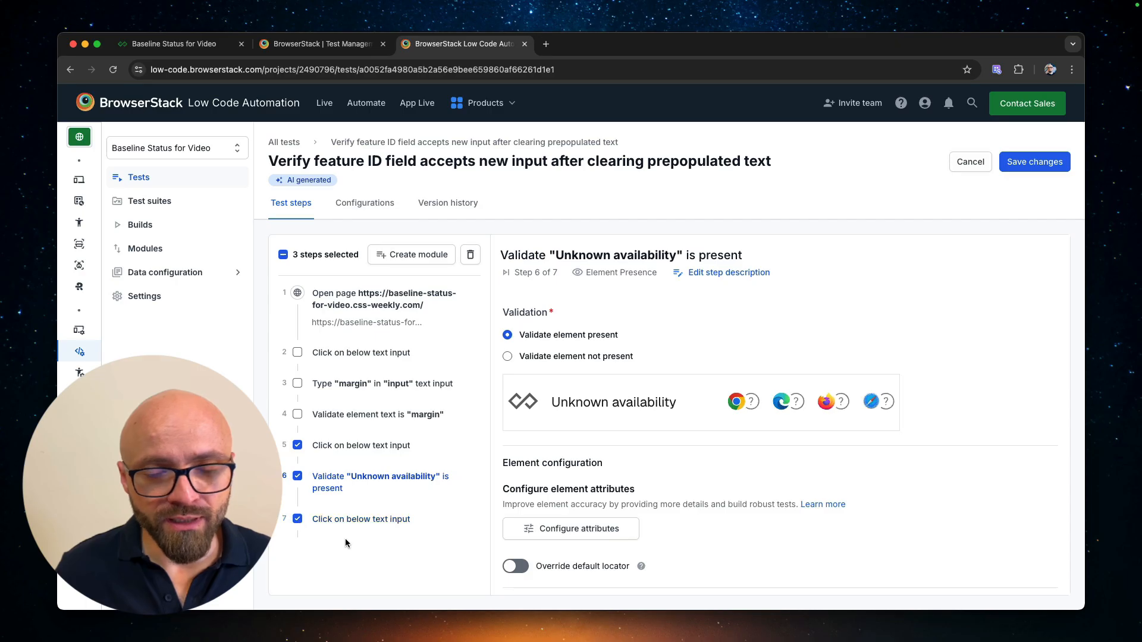
pyautogui.click(470, 254)
pyautogui.click(596, 397)
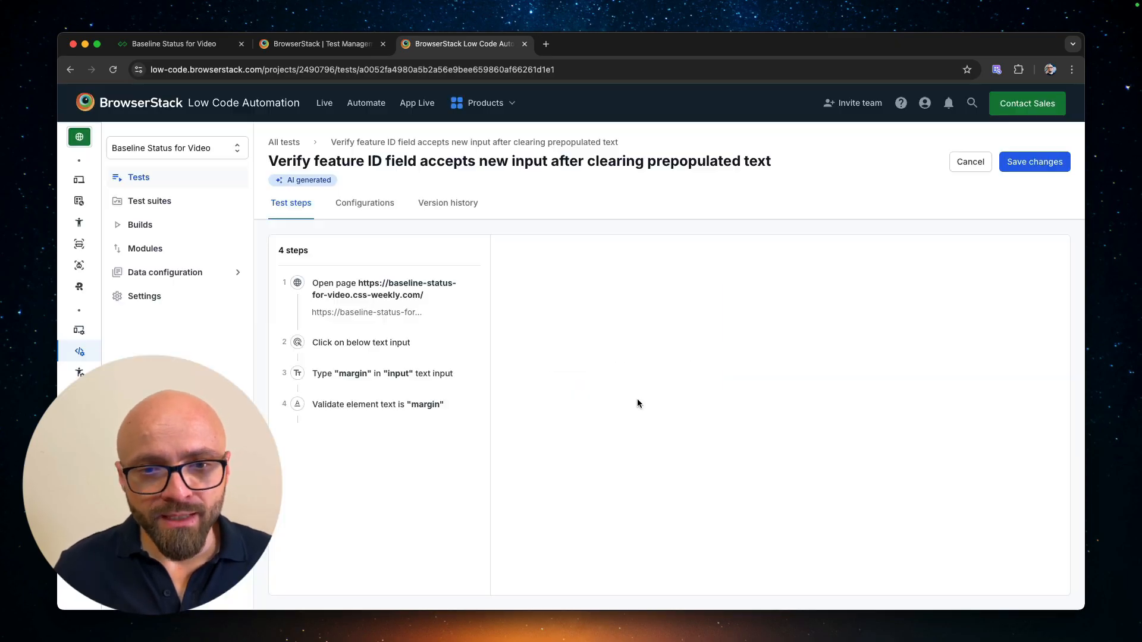
# Review the details of the four remaining test steps and save the changes to the test.
pyautogui.click(398, 406)
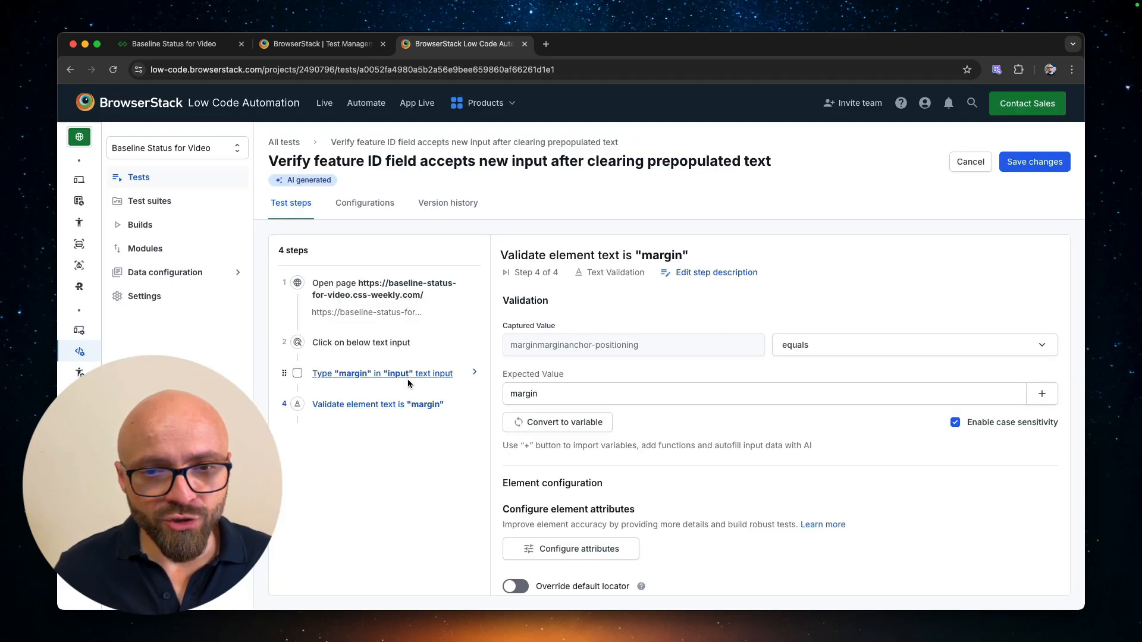
pyautogui.click(408, 375)
pyautogui.click(409, 343)
pyautogui.click(380, 289)
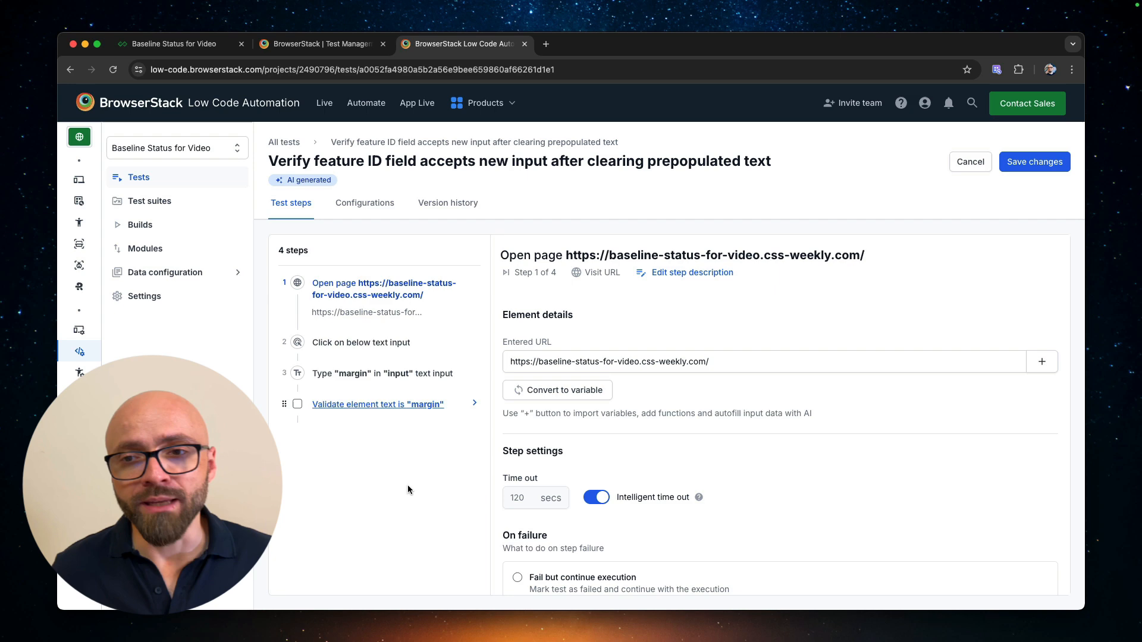
pyautogui.click(1039, 161)
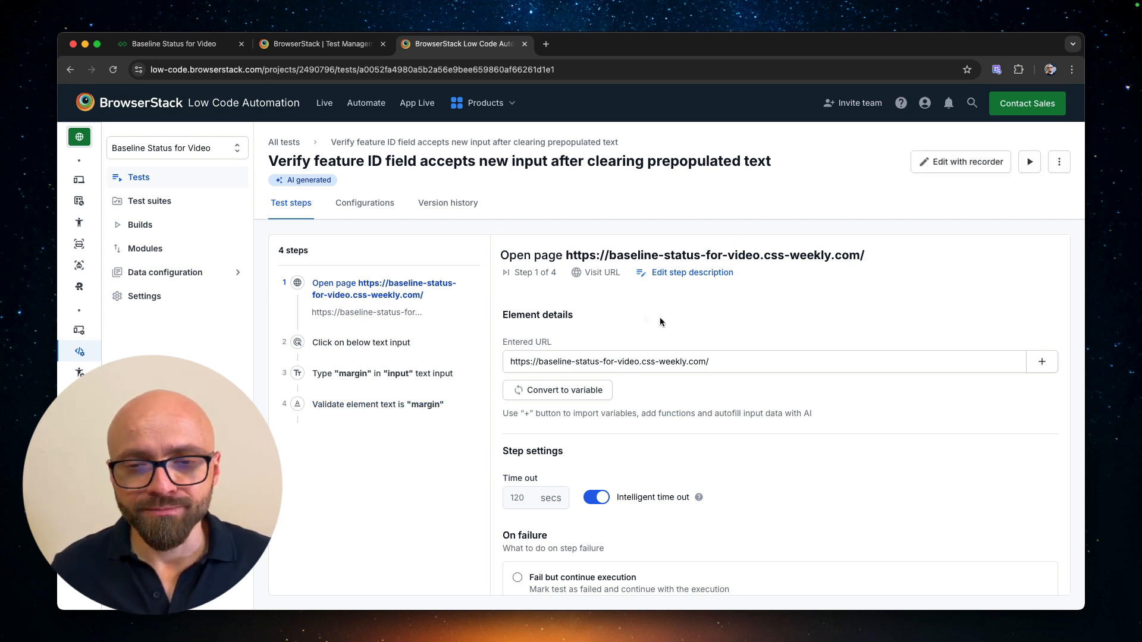
# View the platform options for downloading the desktop recorder app and dismiss the download dialog.
pyautogui.click(1028, 163)
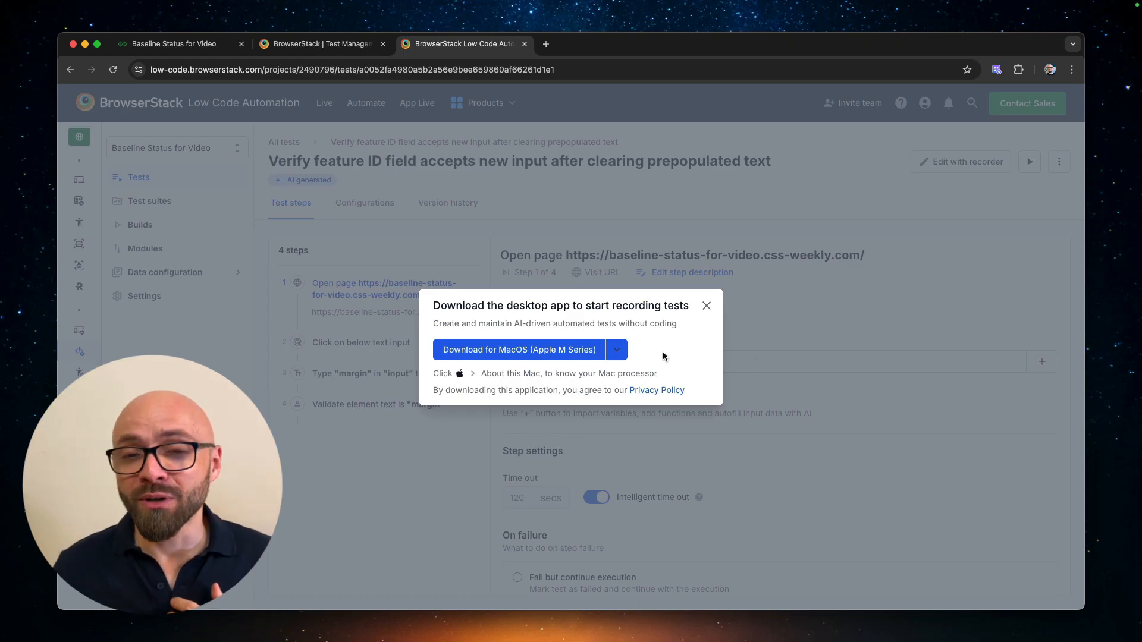
pyautogui.click(616, 351)
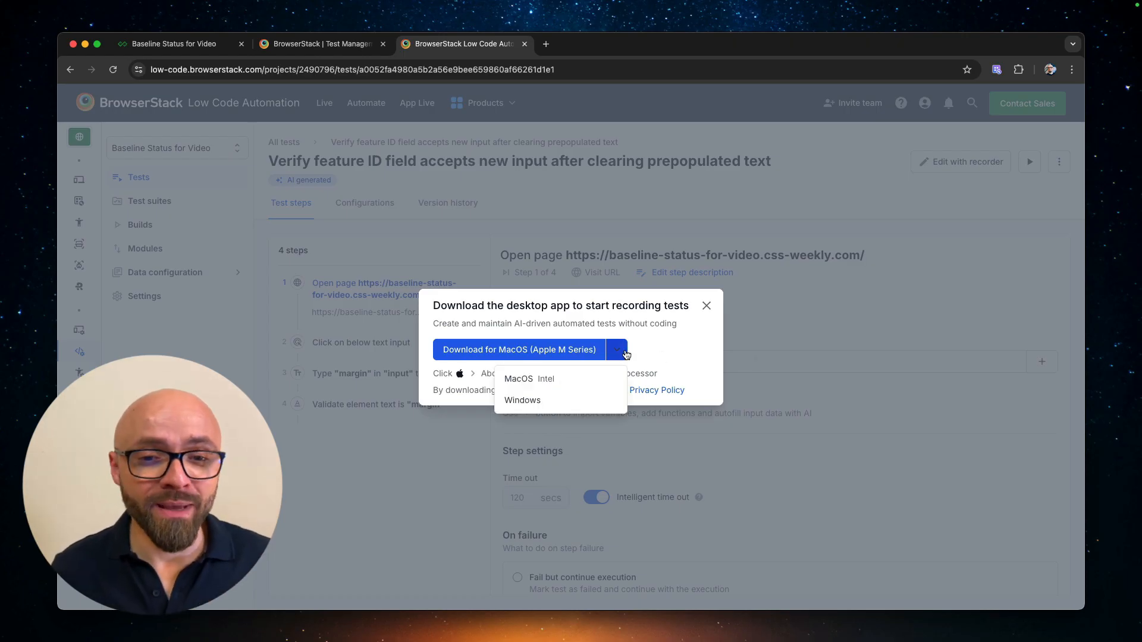
pyautogui.press('Escape')
pyautogui.press('Escape')
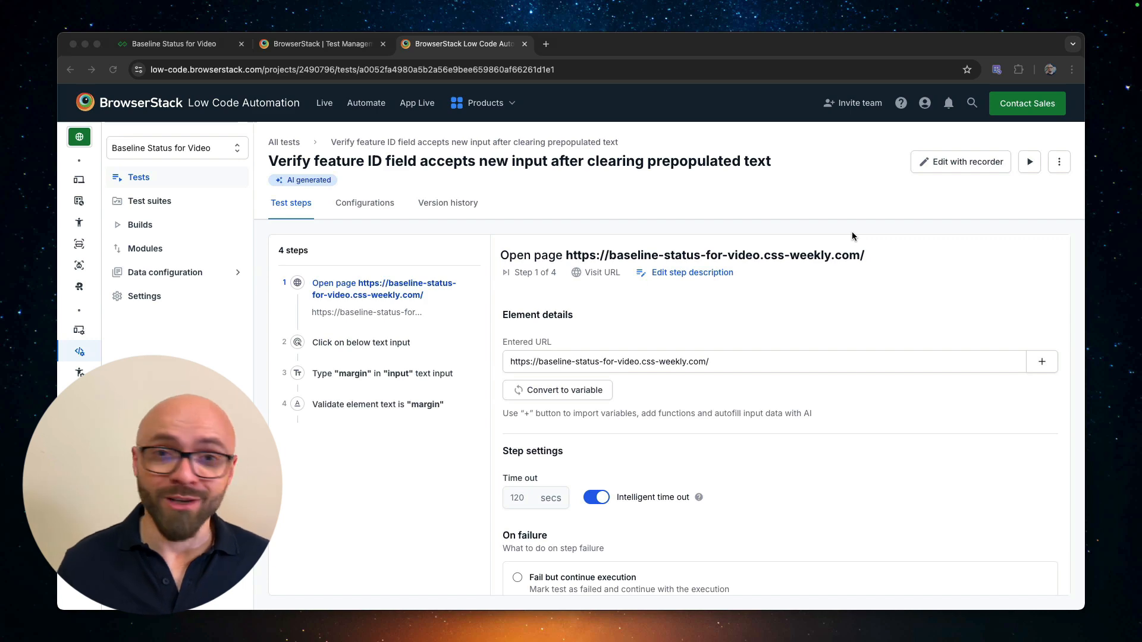
# Switch to the BrowserStack Low Code Automation desktop app and run the feature ID test in the Baseline Status for Video project.
pyautogui.press('super+space')
pyautogui.write('low')
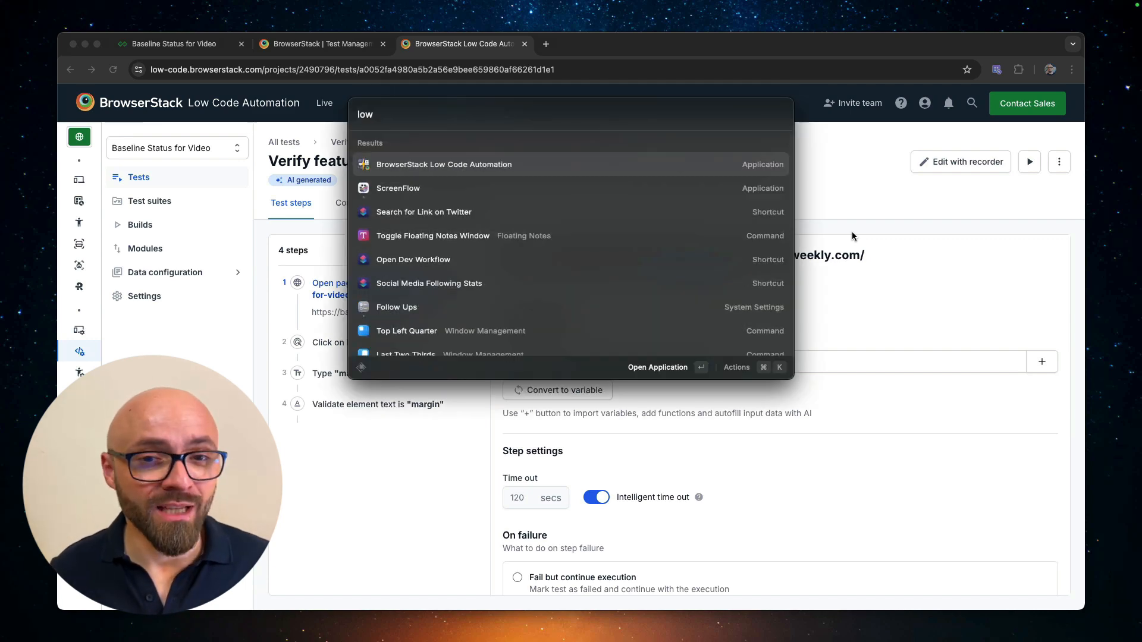
pyautogui.press('Return')
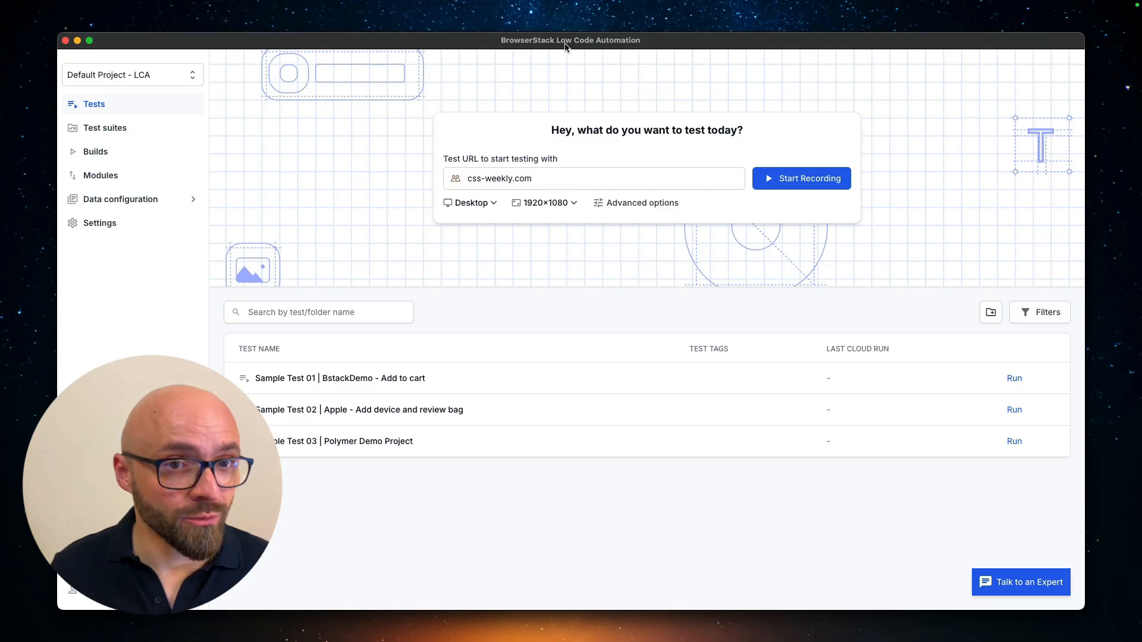
pyautogui.click(158, 83)
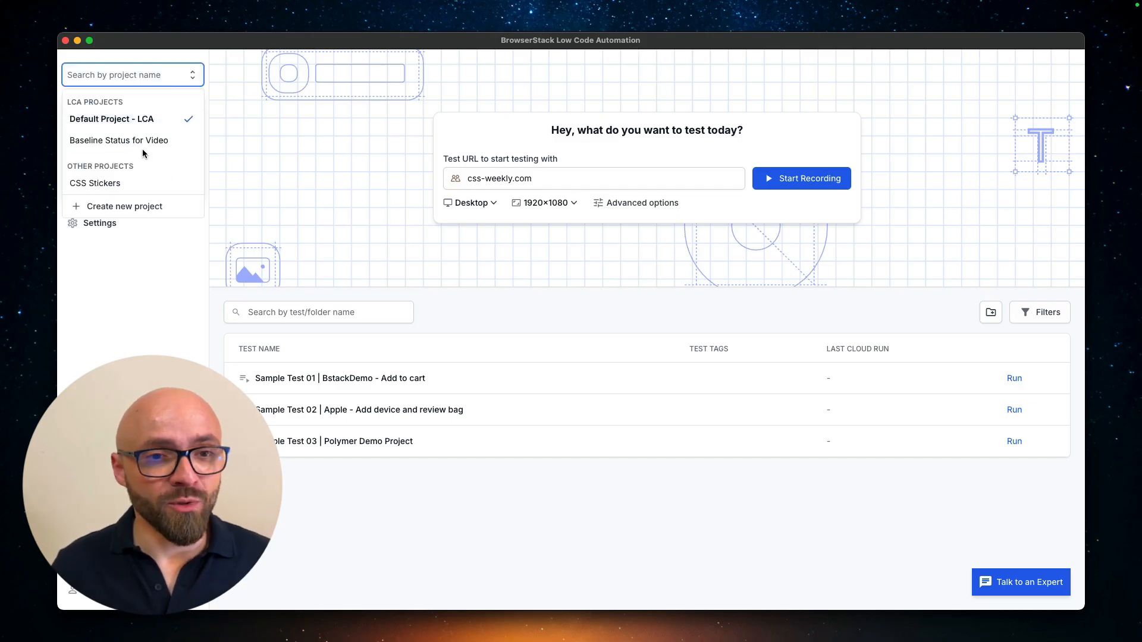
pyautogui.click(113, 141)
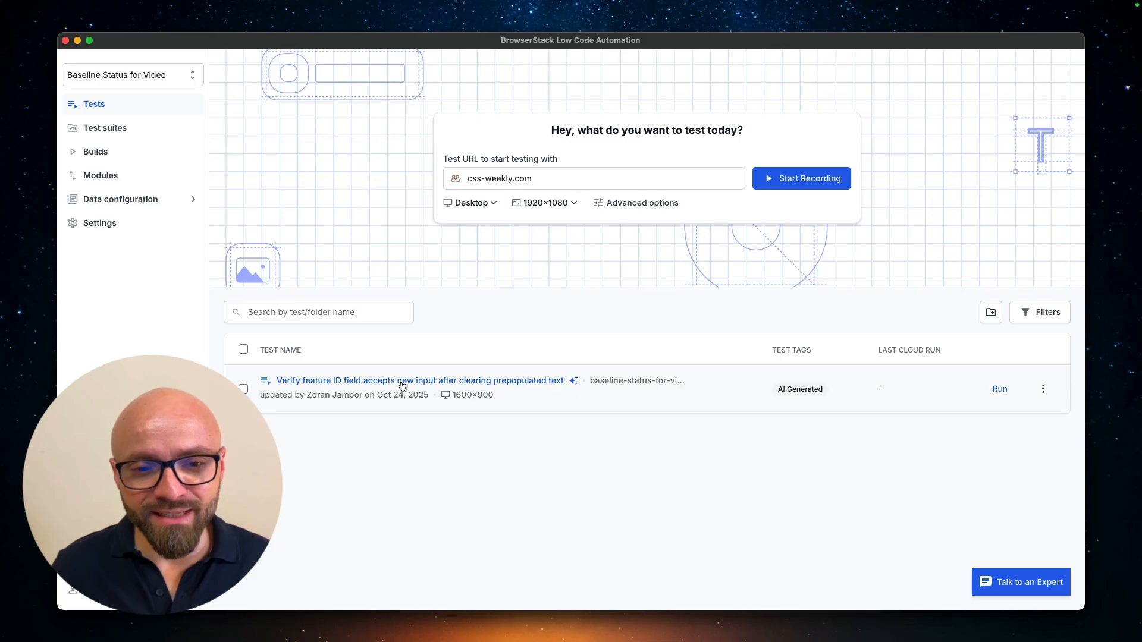
pyautogui.click(999, 390)
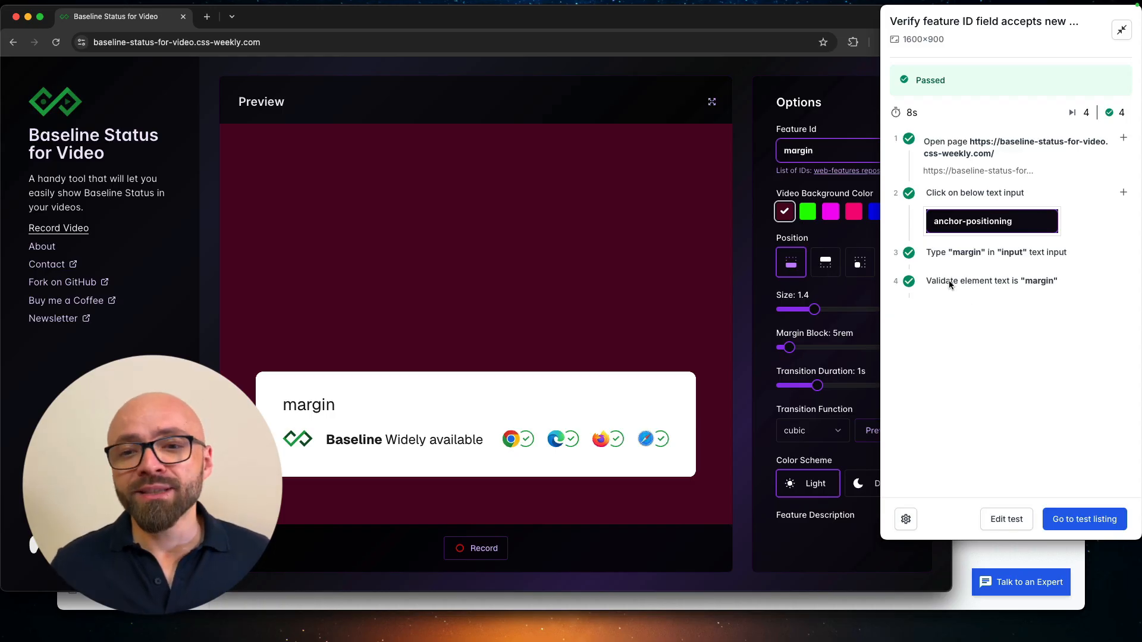
# Try the green video background color on the tested page and restore the dark red one.
pyautogui.click(849, 230)
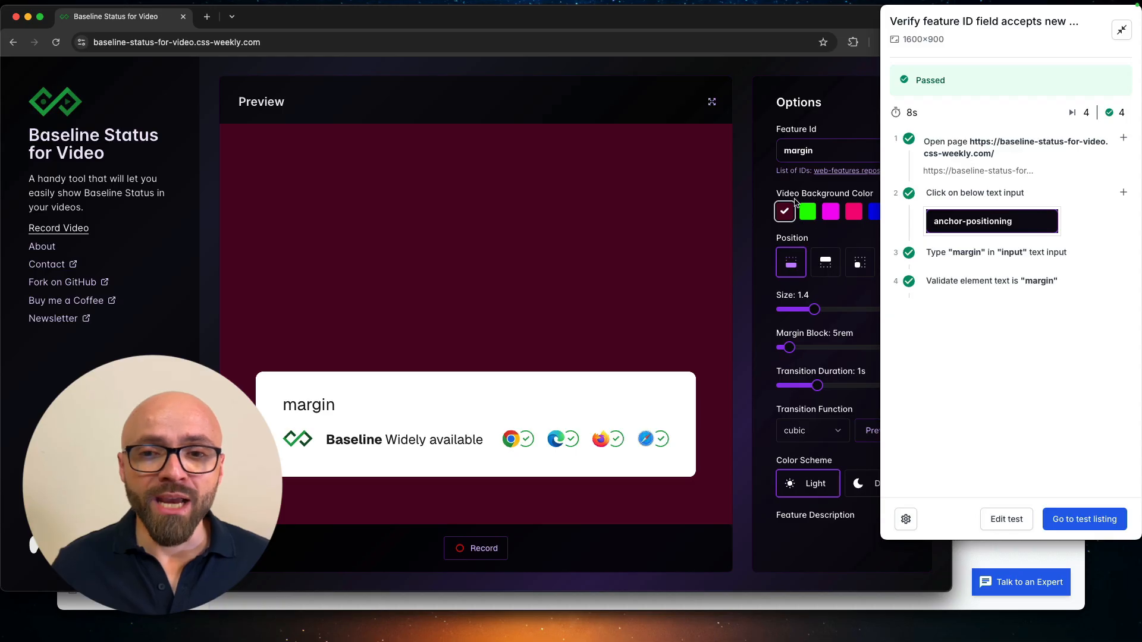
pyautogui.click(804, 215)
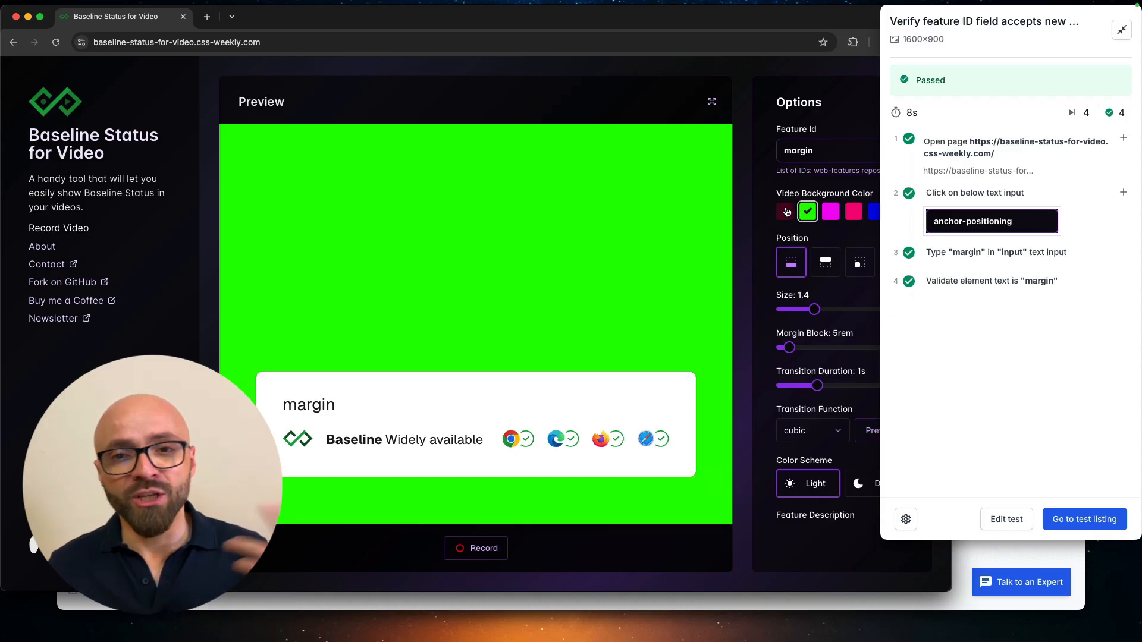
pyautogui.click(783, 212)
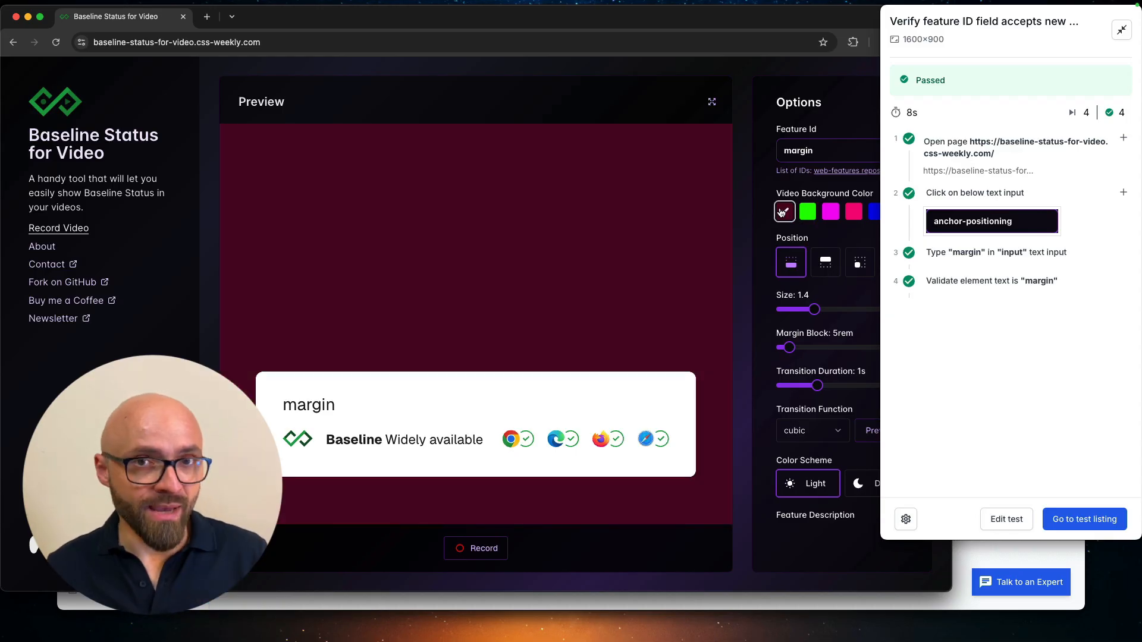
pyautogui.click(1093, 520)
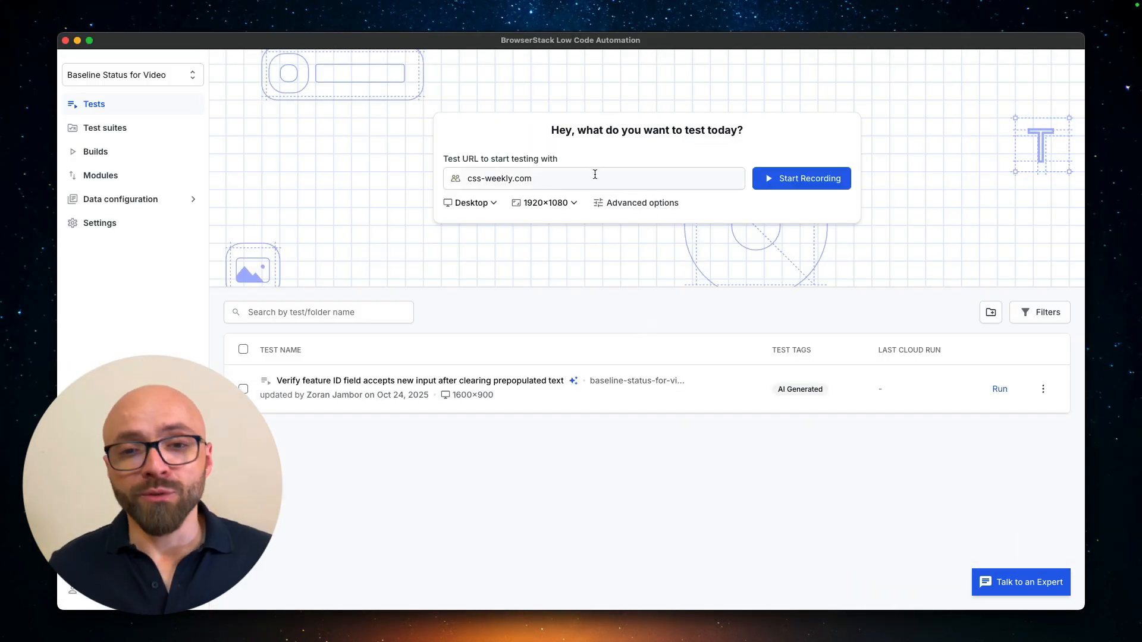
pyautogui.click(594, 174)
pyautogui.press('super+a')
pyautogui.write('https://baseline-status-for-video.css-weekly.com/')
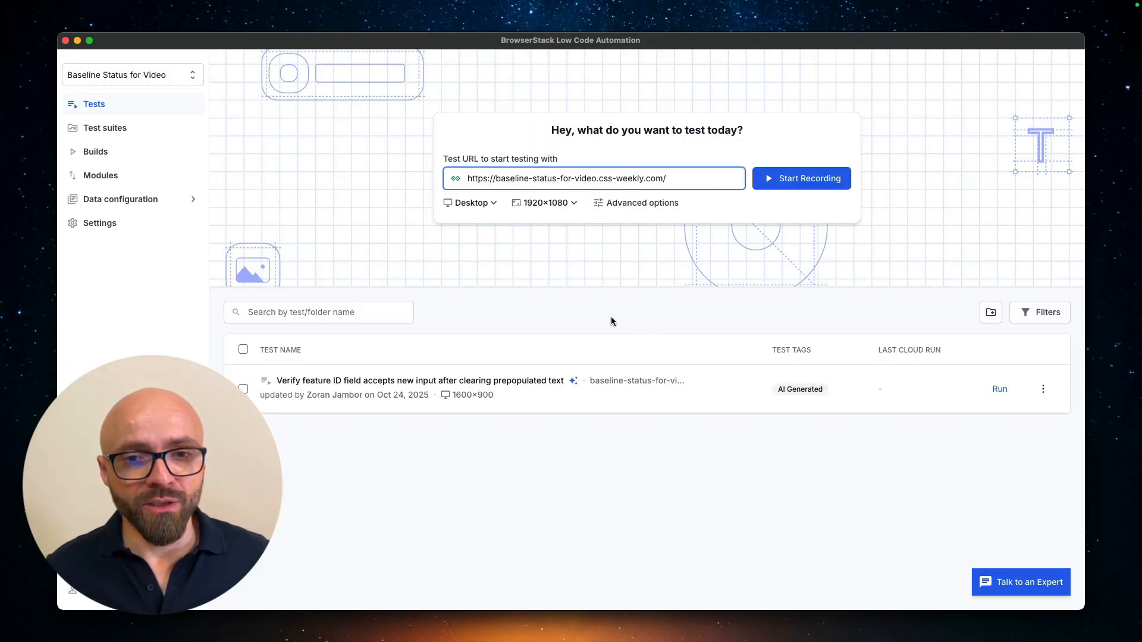
pyautogui.click(614, 313)
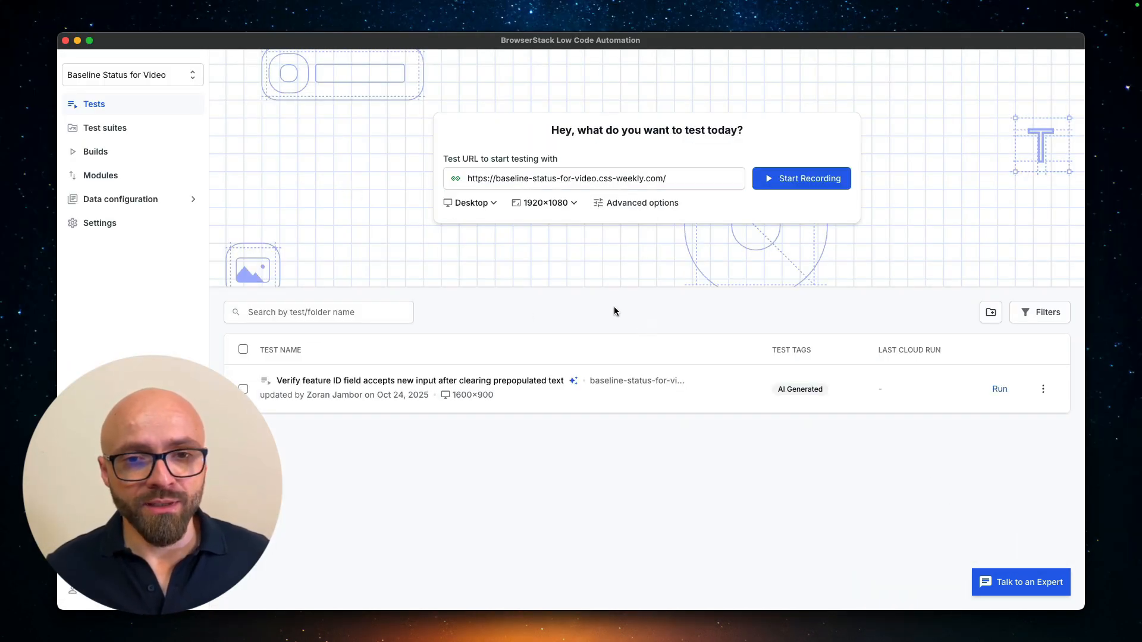
pyautogui.click(813, 182)
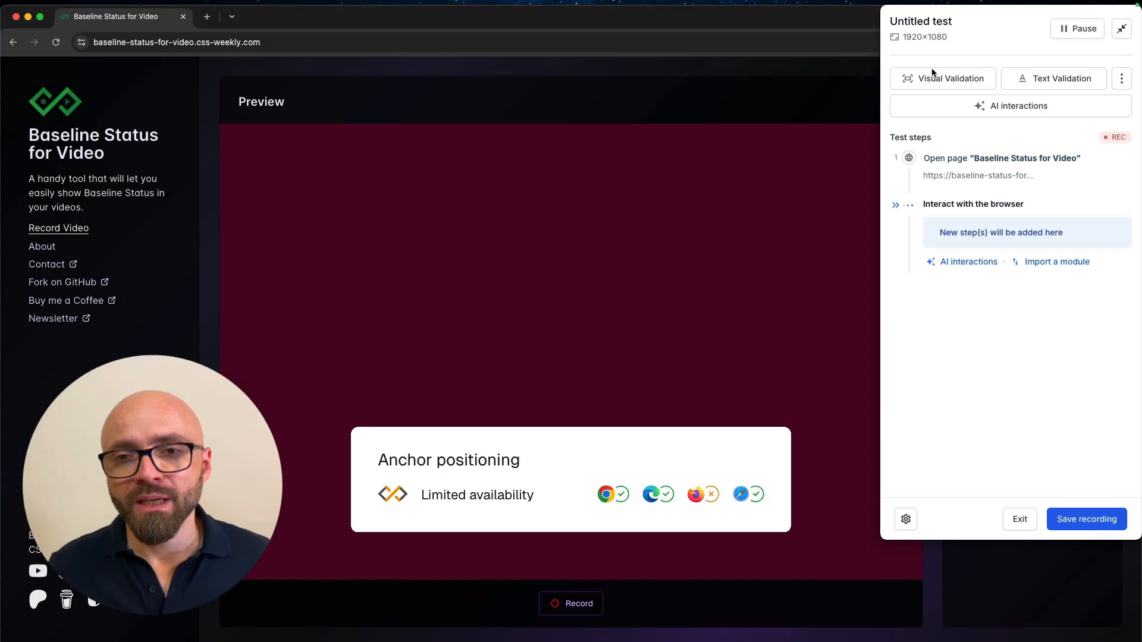
# Bring the page's options into view and record interactions with the Position label and the green and dark red video background colors.
pyautogui.moveTo(858, 20); pyautogui.dragTo(590, 20)
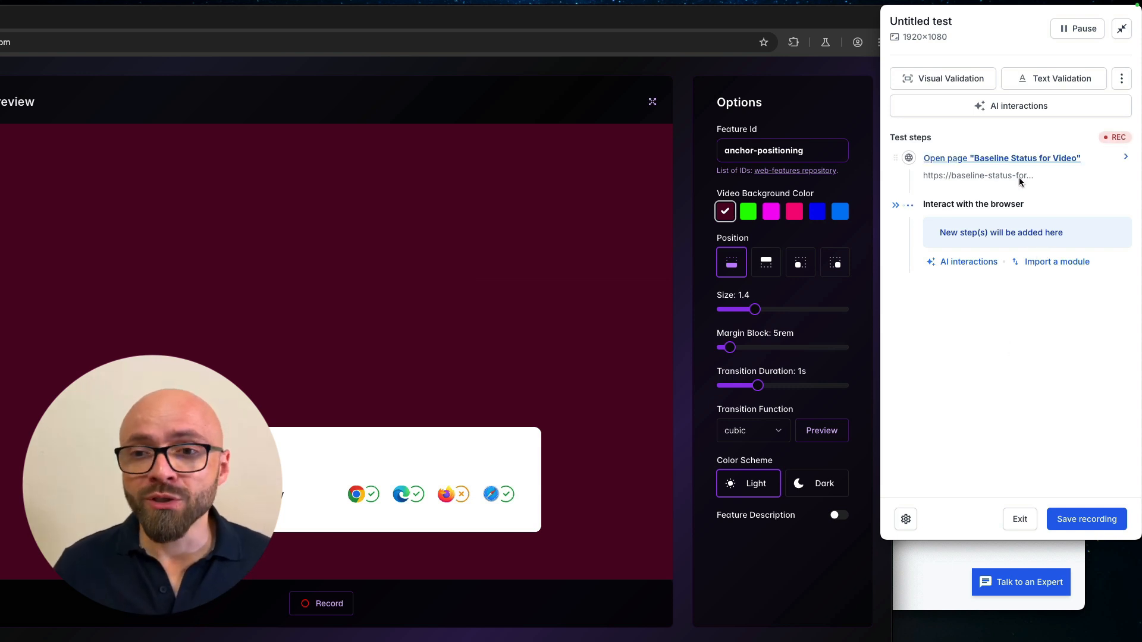
pyautogui.click(769, 249)
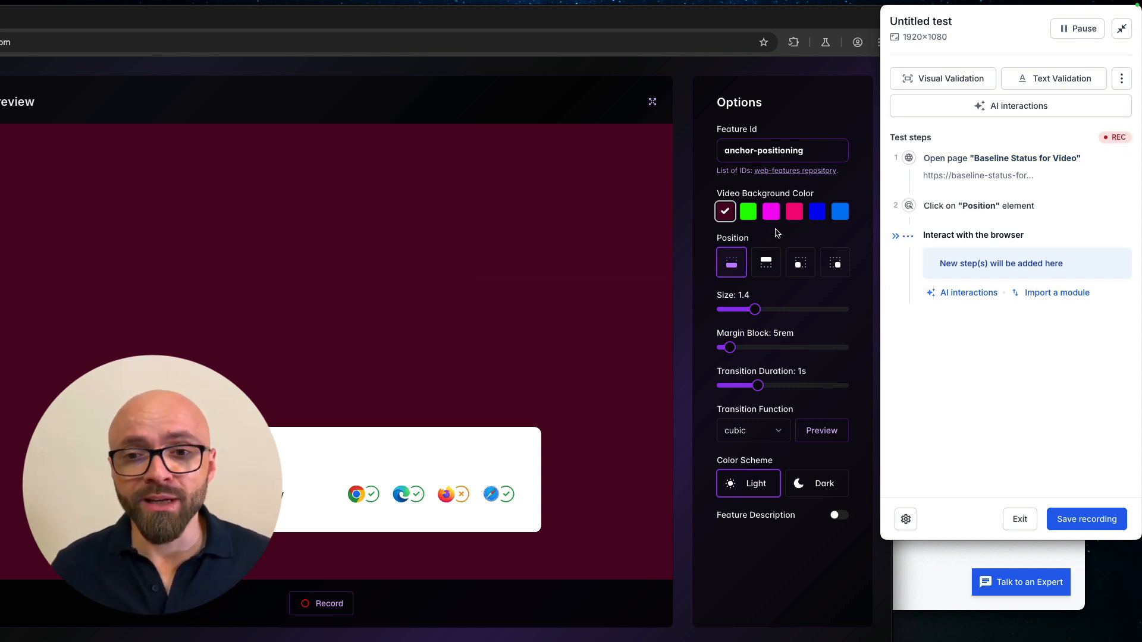
pyautogui.click(746, 214)
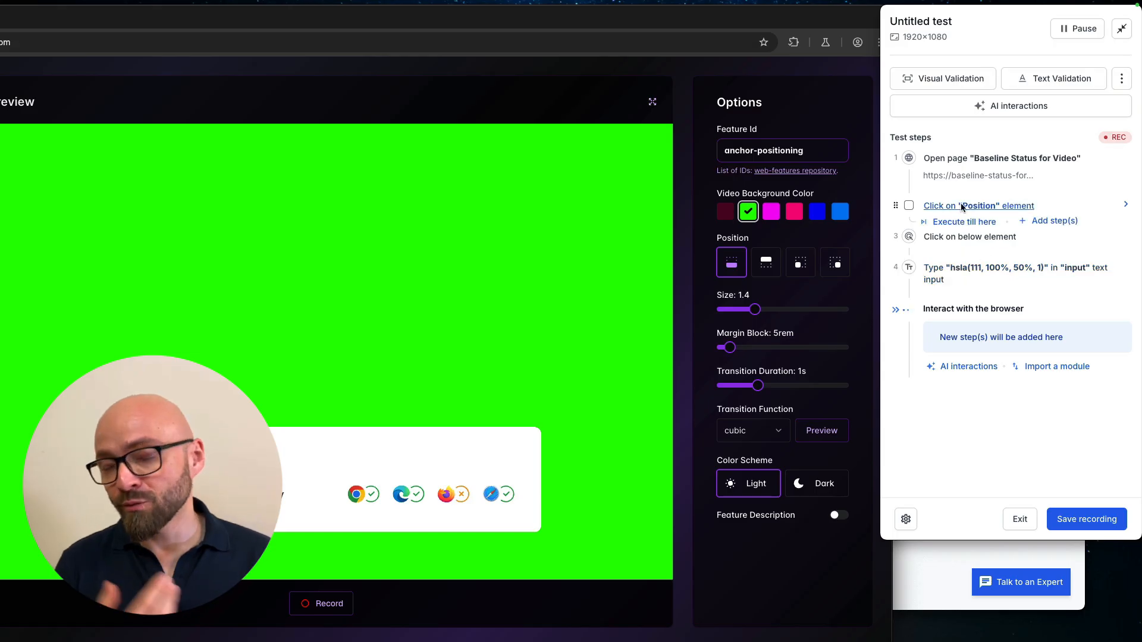
pyautogui.click(724, 212)
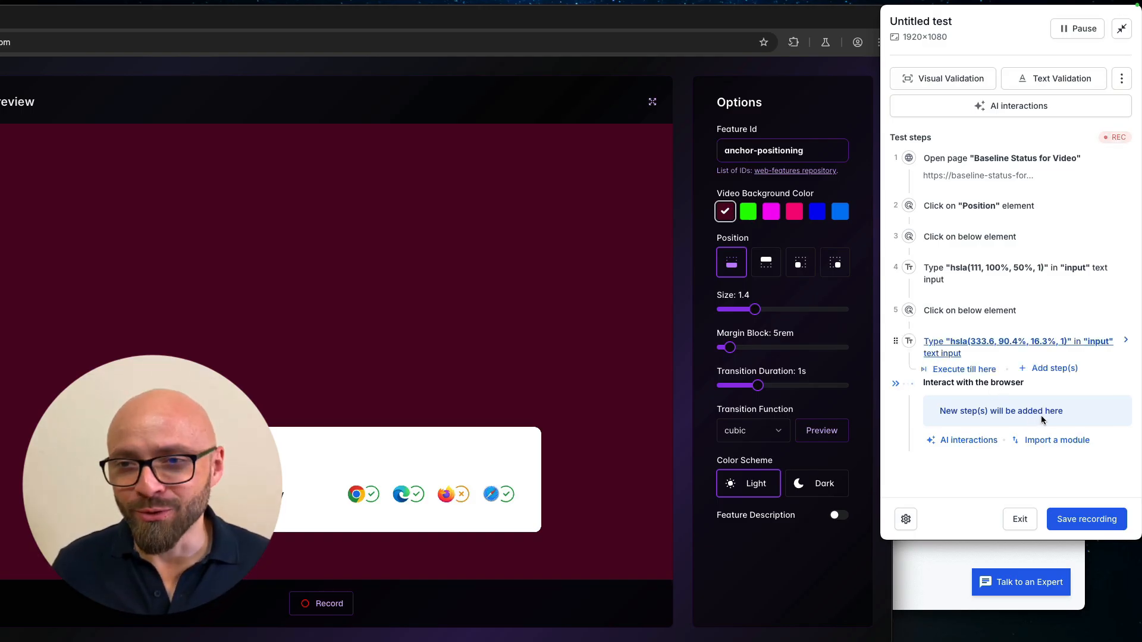
# Delete all the recorded interaction steps from the untitled test, keeping only the one that opens the Baseline Status for Video page.
pyautogui.click(908, 341)
pyautogui.click(909, 281)
pyautogui.click(909, 238)
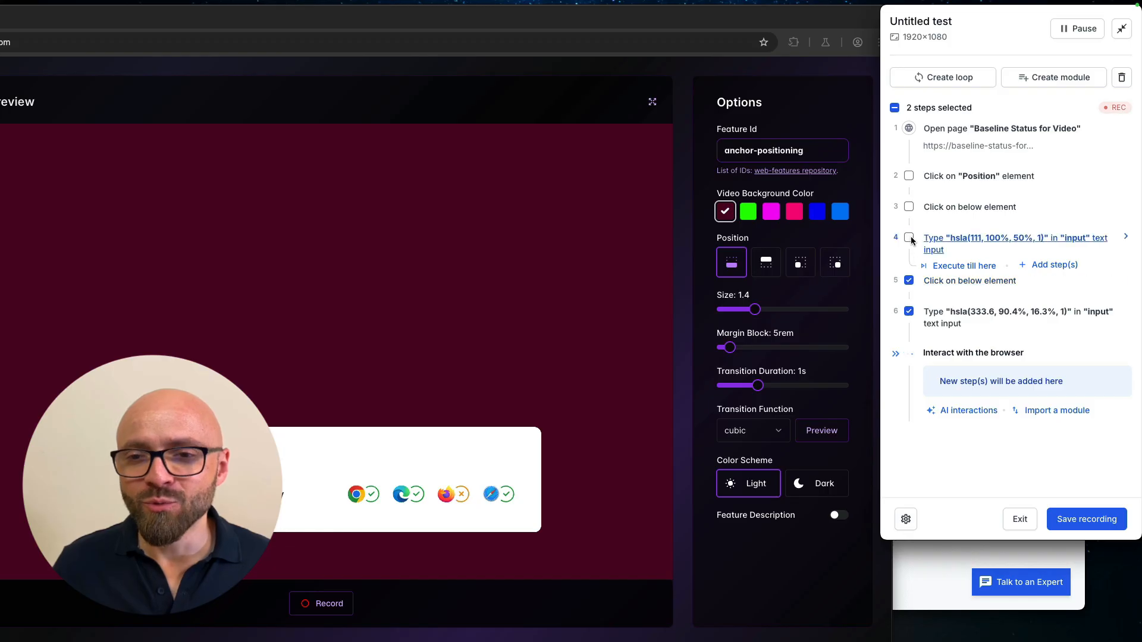
pyautogui.click(909, 176)
pyautogui.click(908, 207)
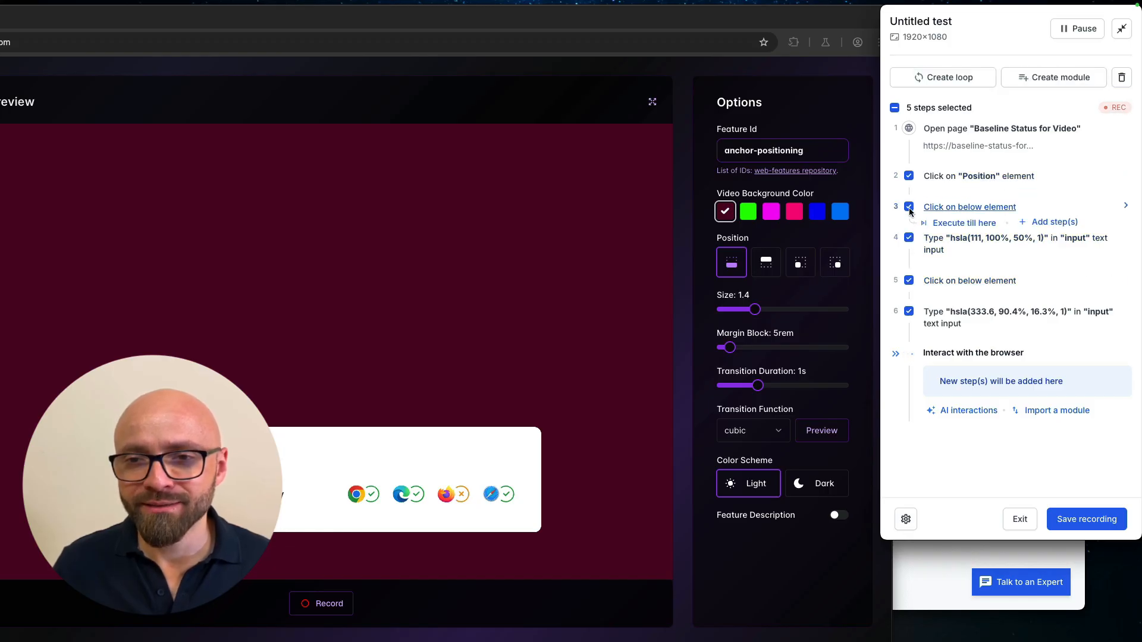
pyautogui.click(1121, 77)
pyautogui.click(1077, 324)
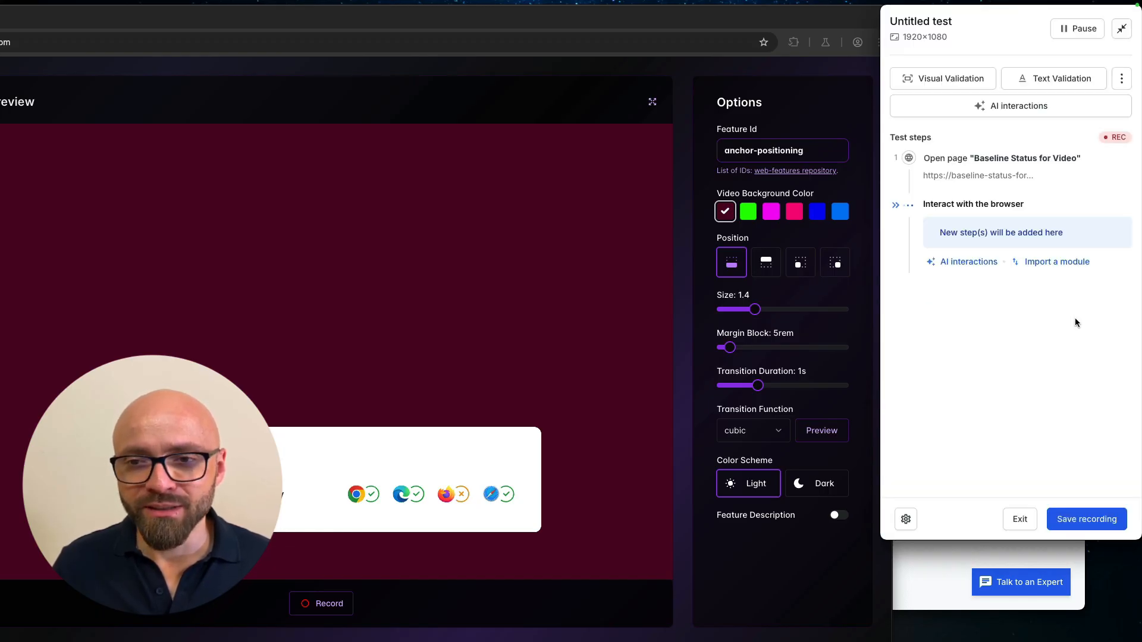
# Add and perform an AI interaction with the prompt "change video background color to the second value and ensure the scene background is changed".
pyautogui.click(977, 268)
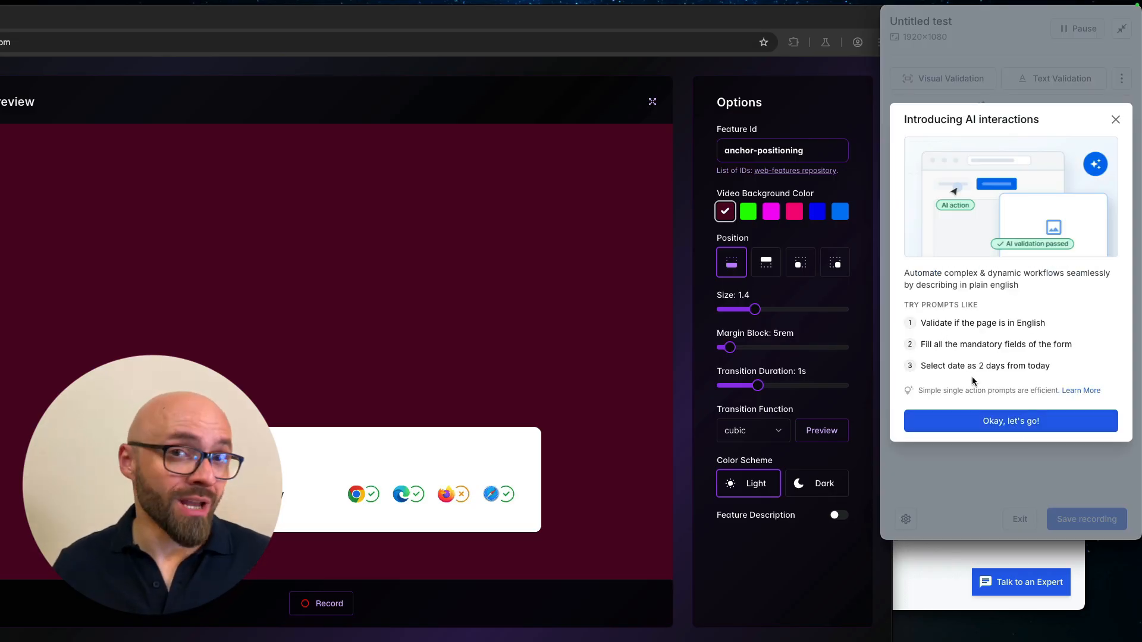
pyautogui.click(1019, 425)
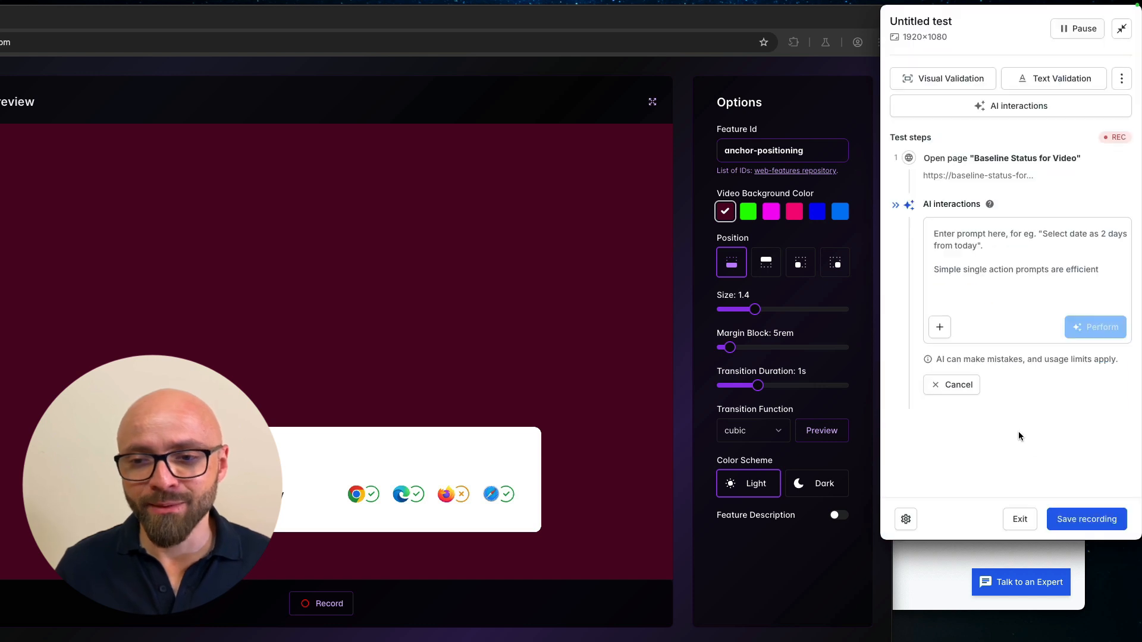
pyautogui.click(968, 250)
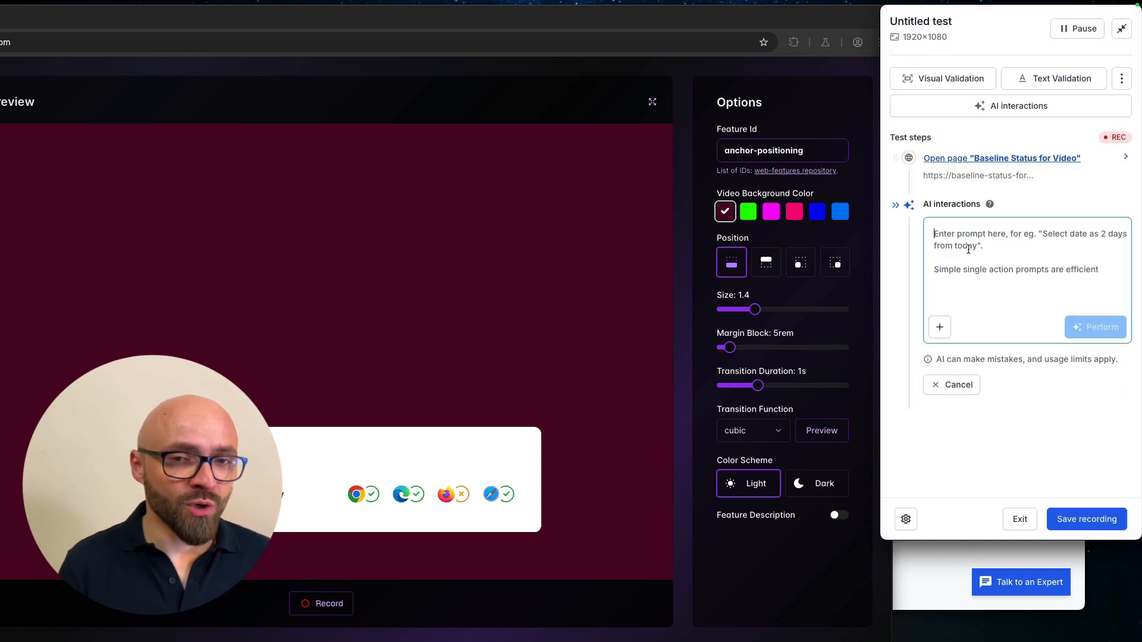
pyautogui.write('change video background color to the second value and ')
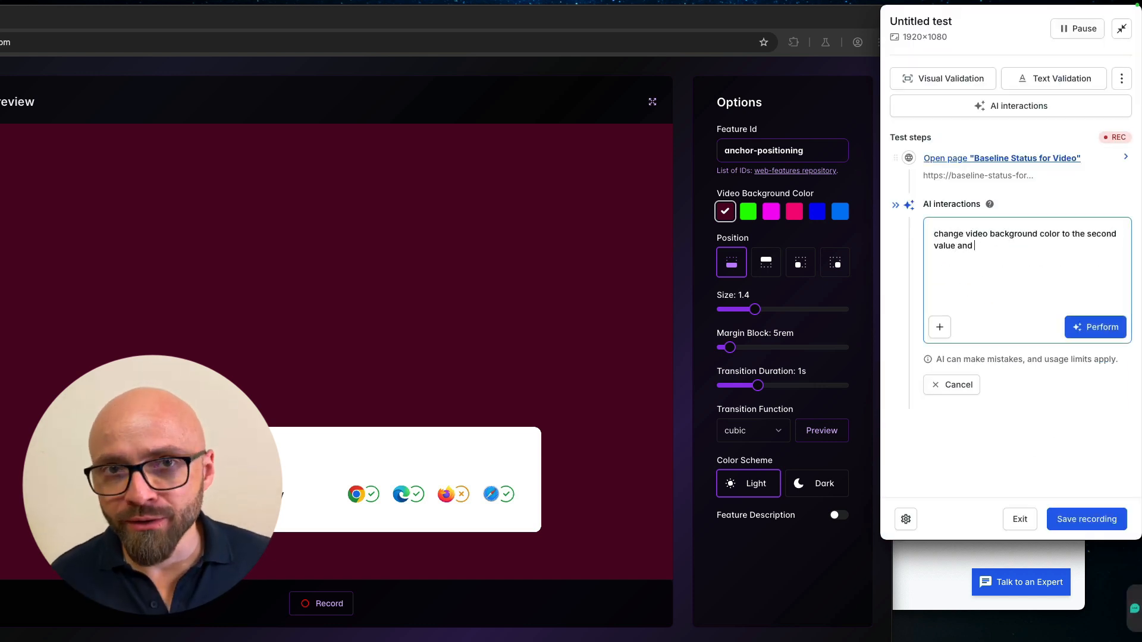
pyautogui.write('ensure the scene')
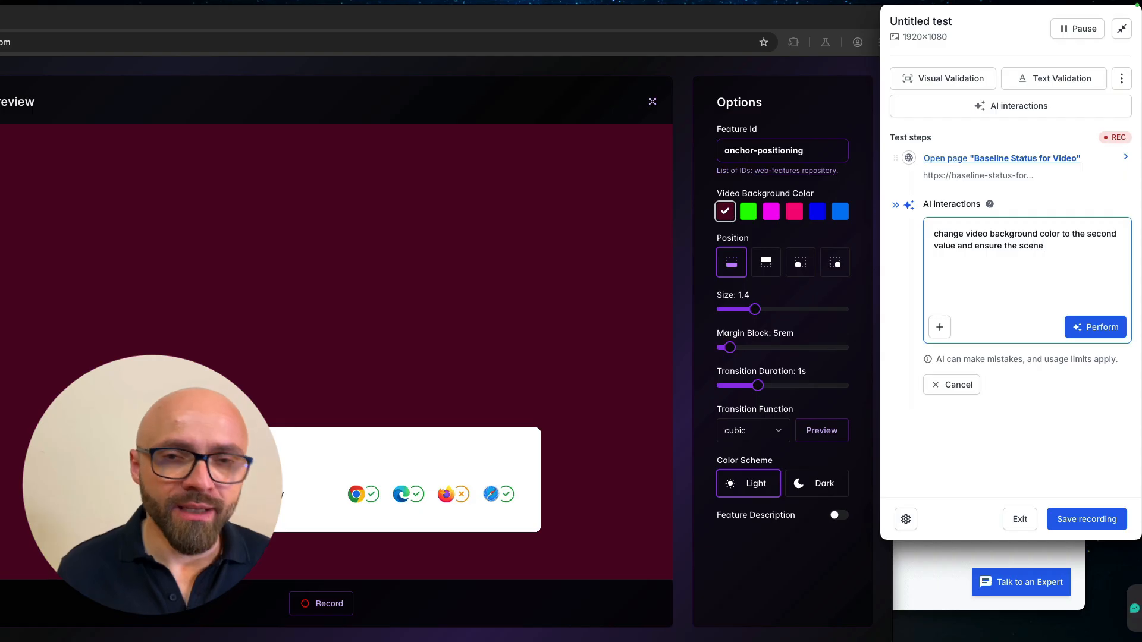
pyautogui.write(' background')
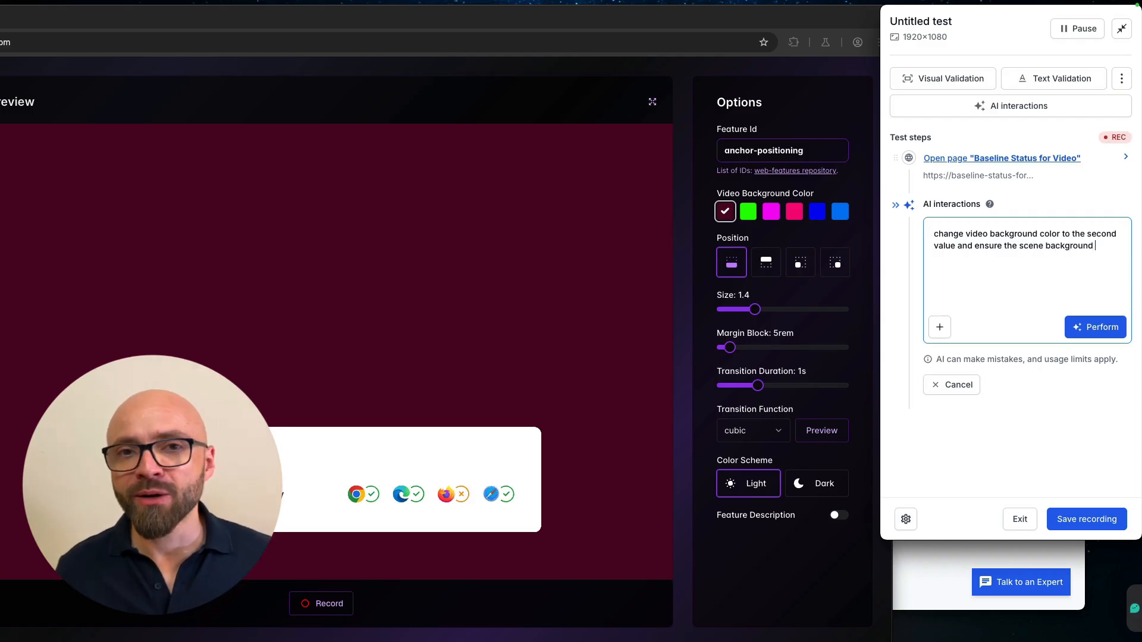
pyautogui.write(' is changed')
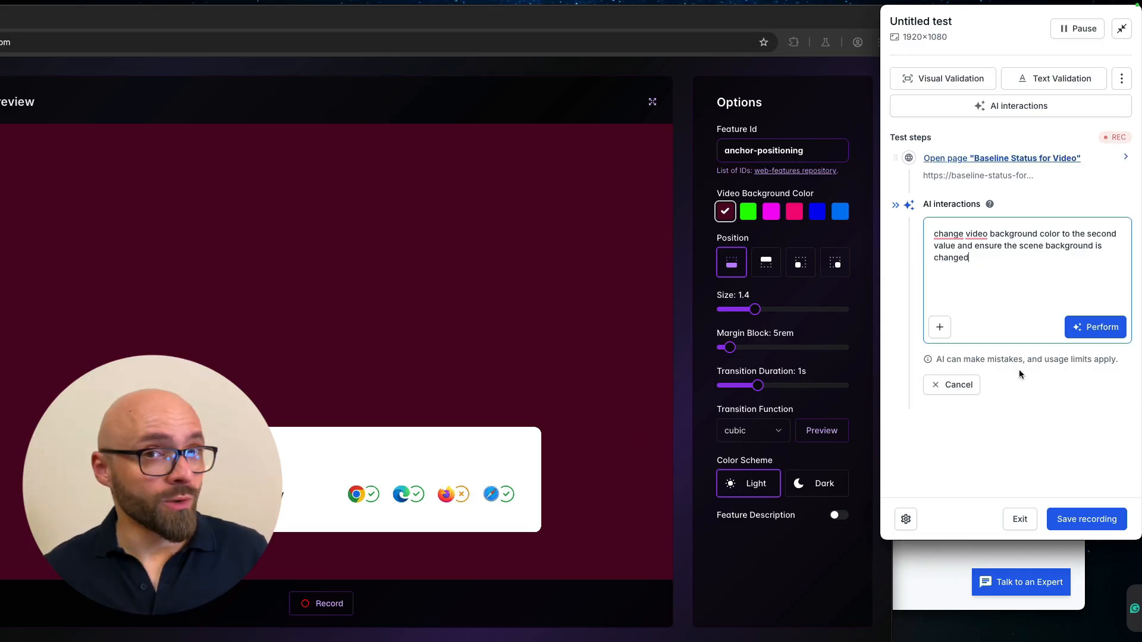
pyautogui.click(1098, 336)
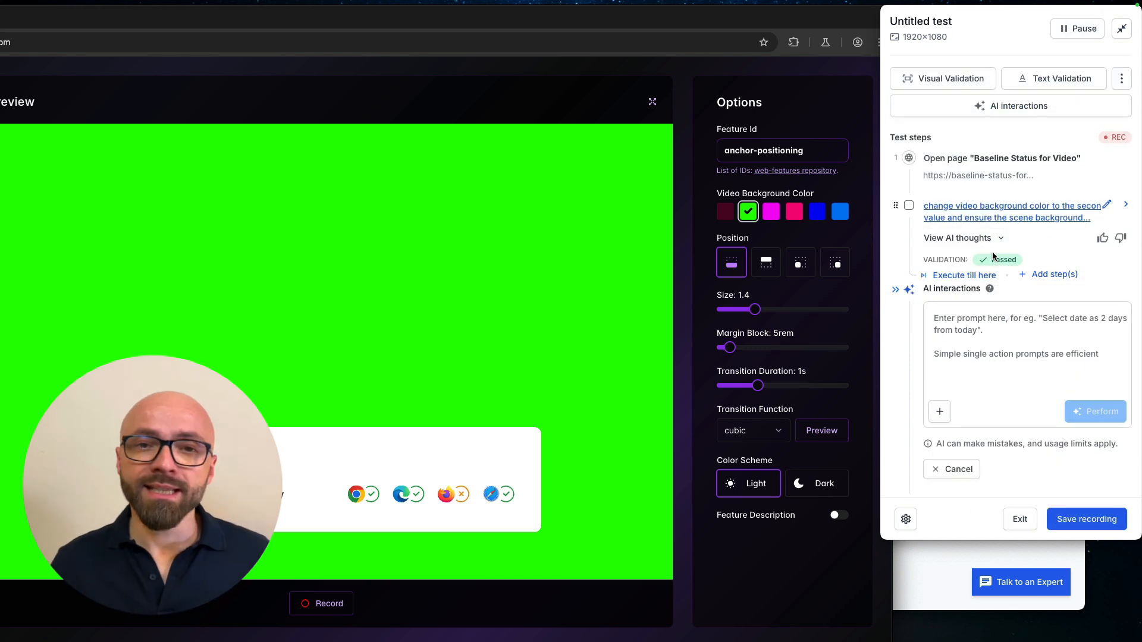
# Review the AI thoughts for the background color step, and save and run the recording as "Video Background Color".
pyautogui.click(961, 237)
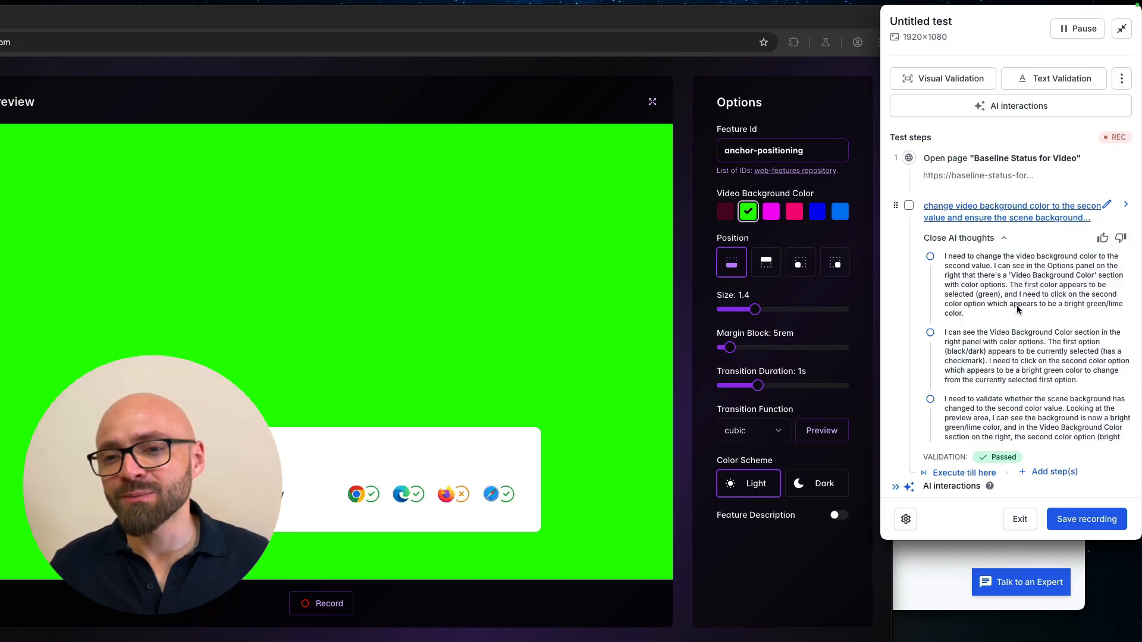
pyautogui.scroll(-1, 1081, 426)
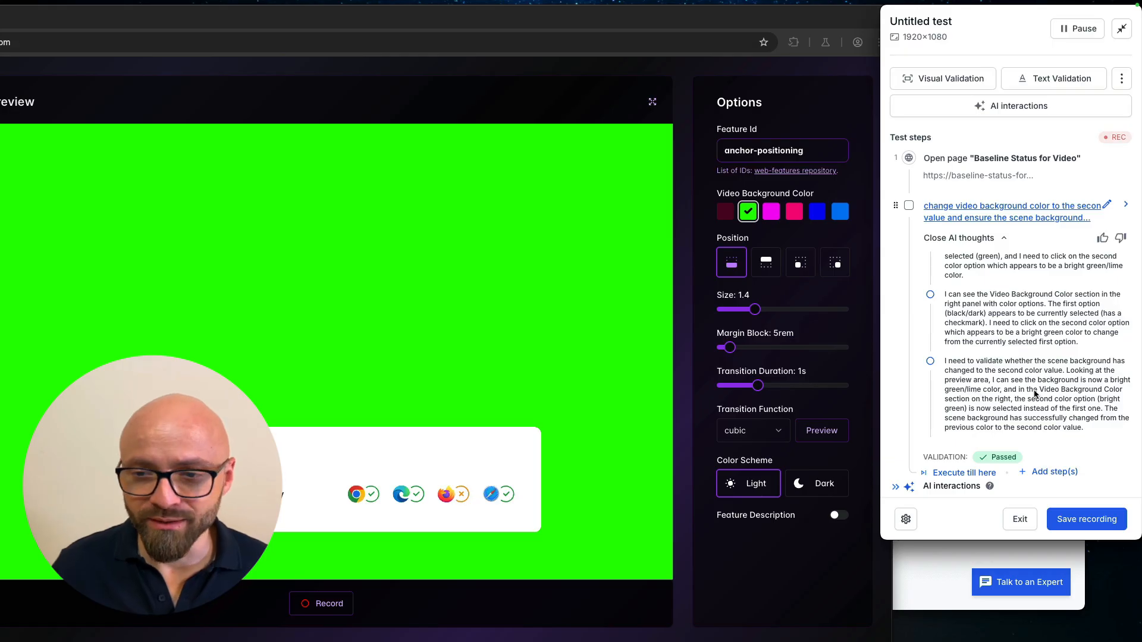
pyautogui.click(1102, 528)
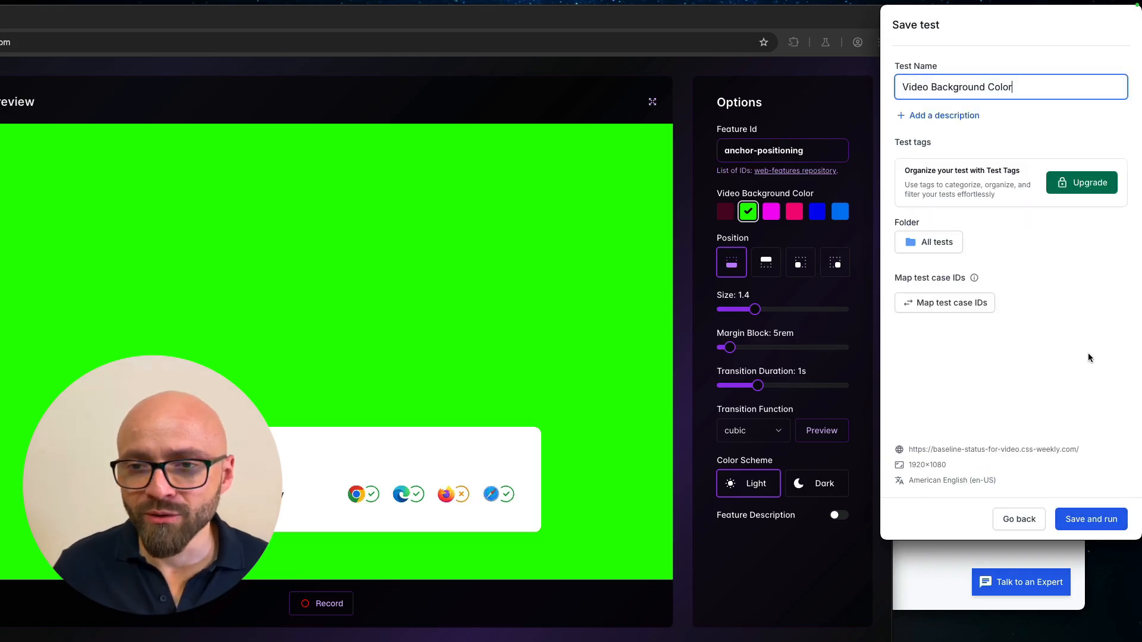
pyautogui.click(1101, 520)
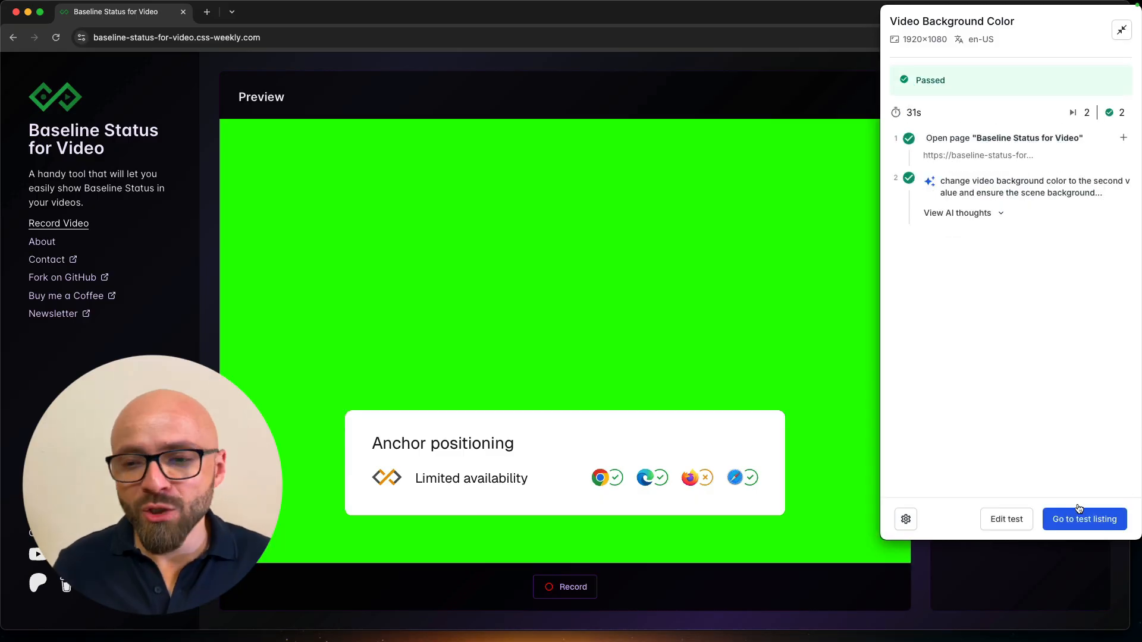
pyautogui.click(1078, 510)
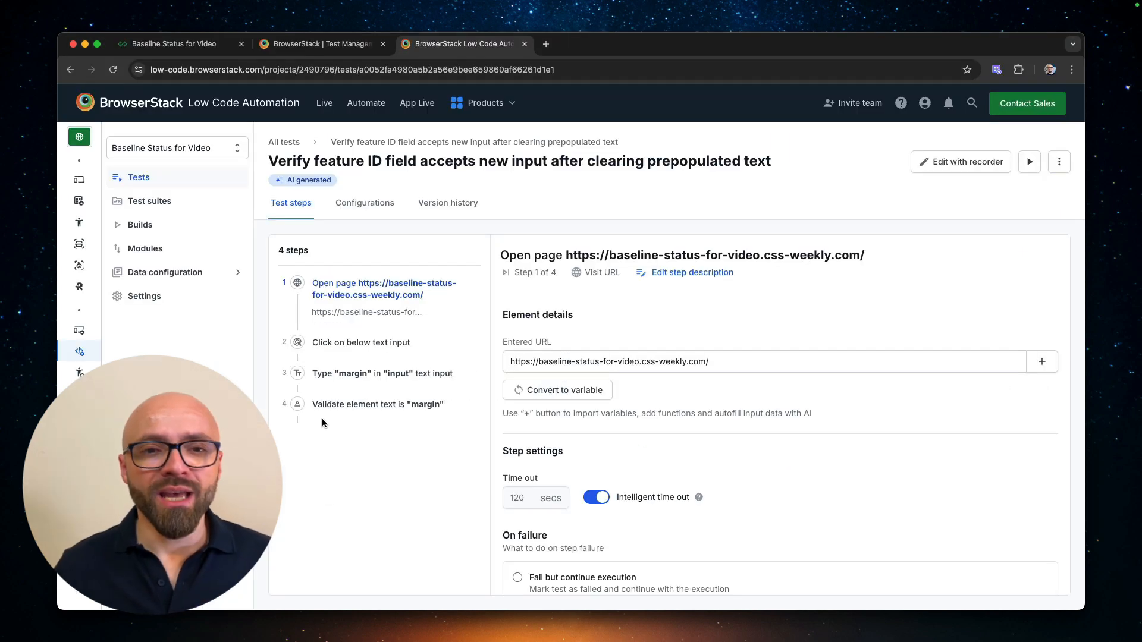
# Switch to the browser, show all tests of the Baseline Status for Video project and open Test Management.
pyautogui.click(295, 145)
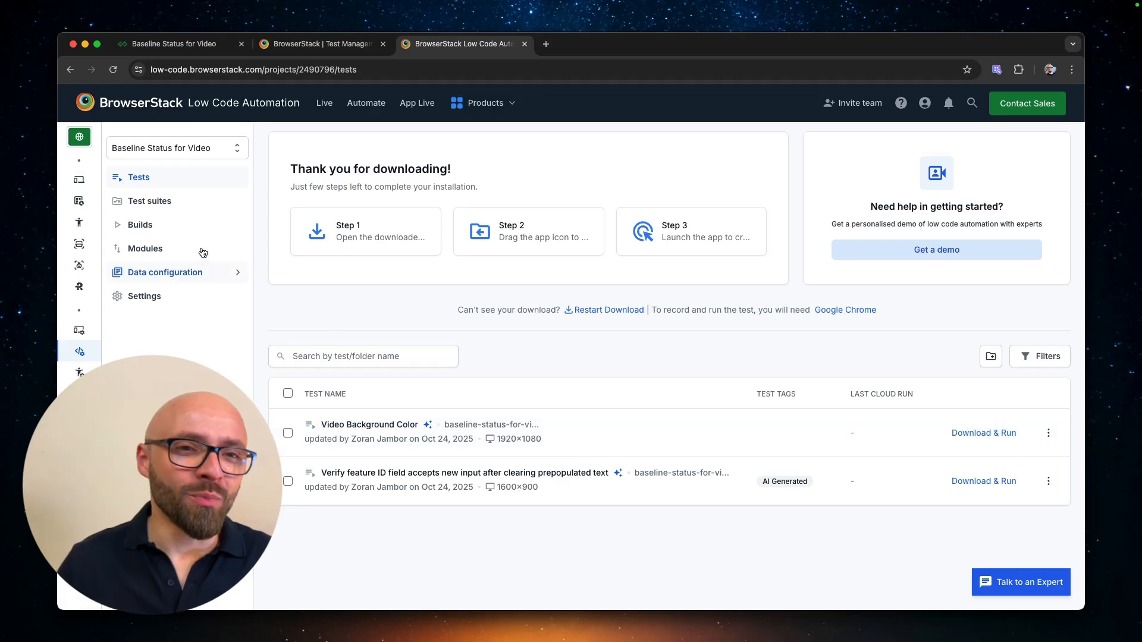
pyautogui.moveTo(89, 154)
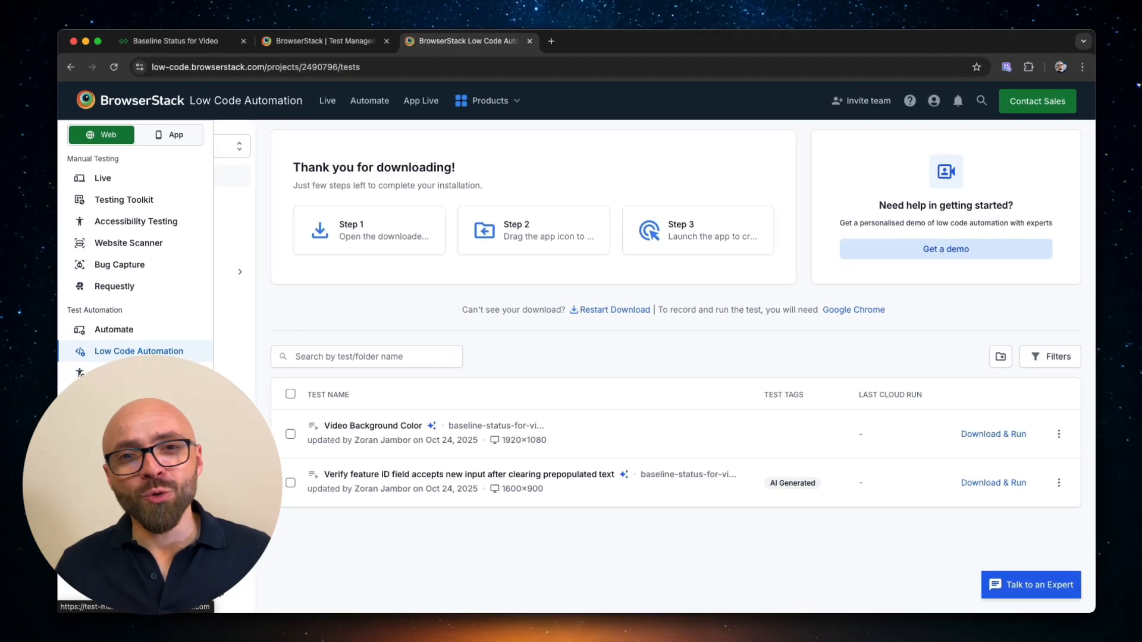
pyautogui.click(156, 534)
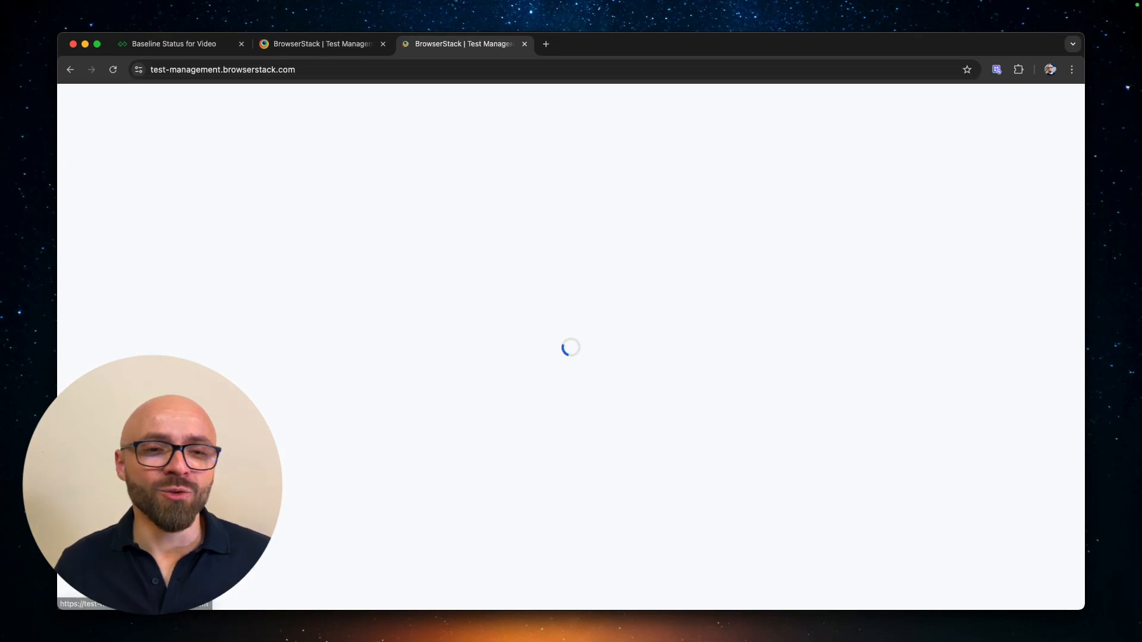